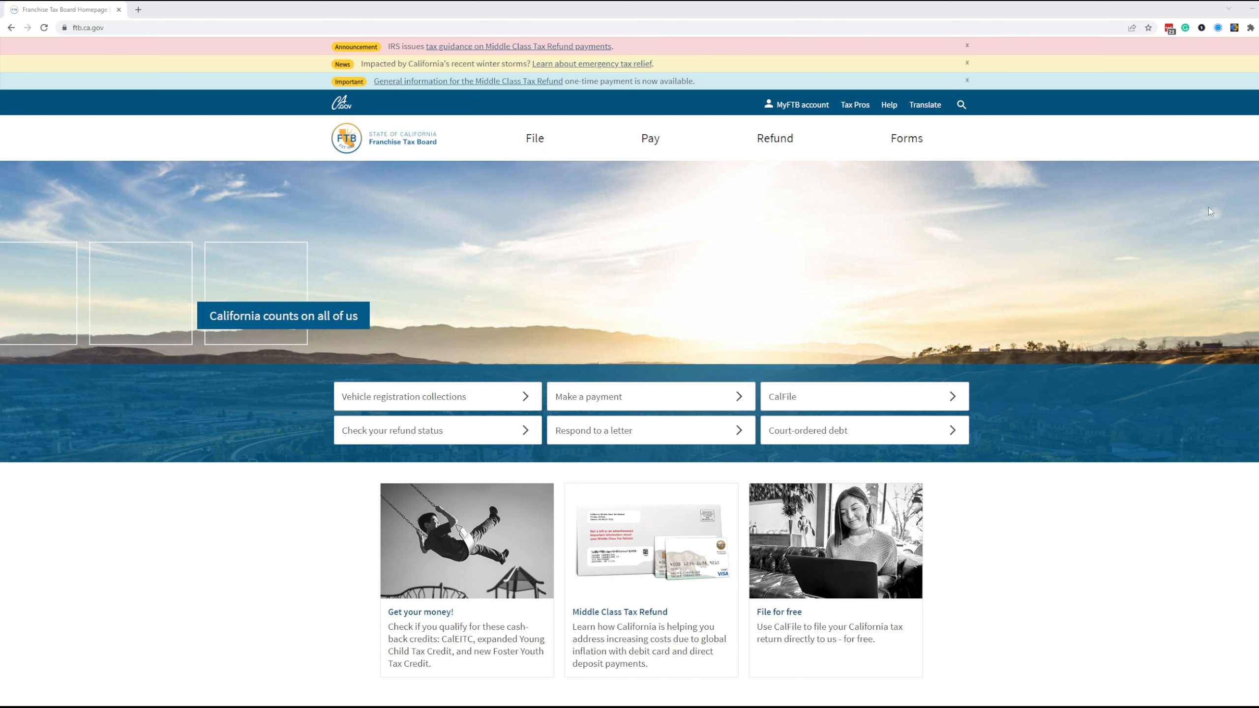
- From the FTB Pay section, choose Bank account and start Web Pay for a business
left_click(194, 26)
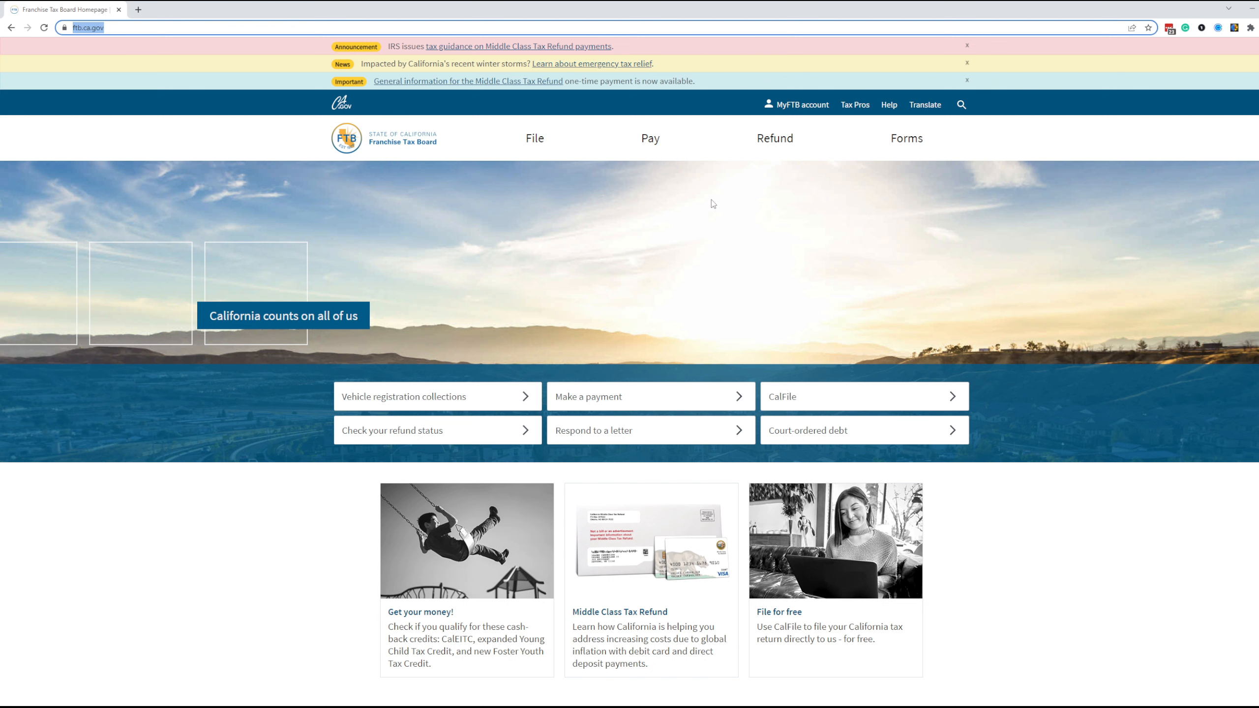
left_click(644, 149)
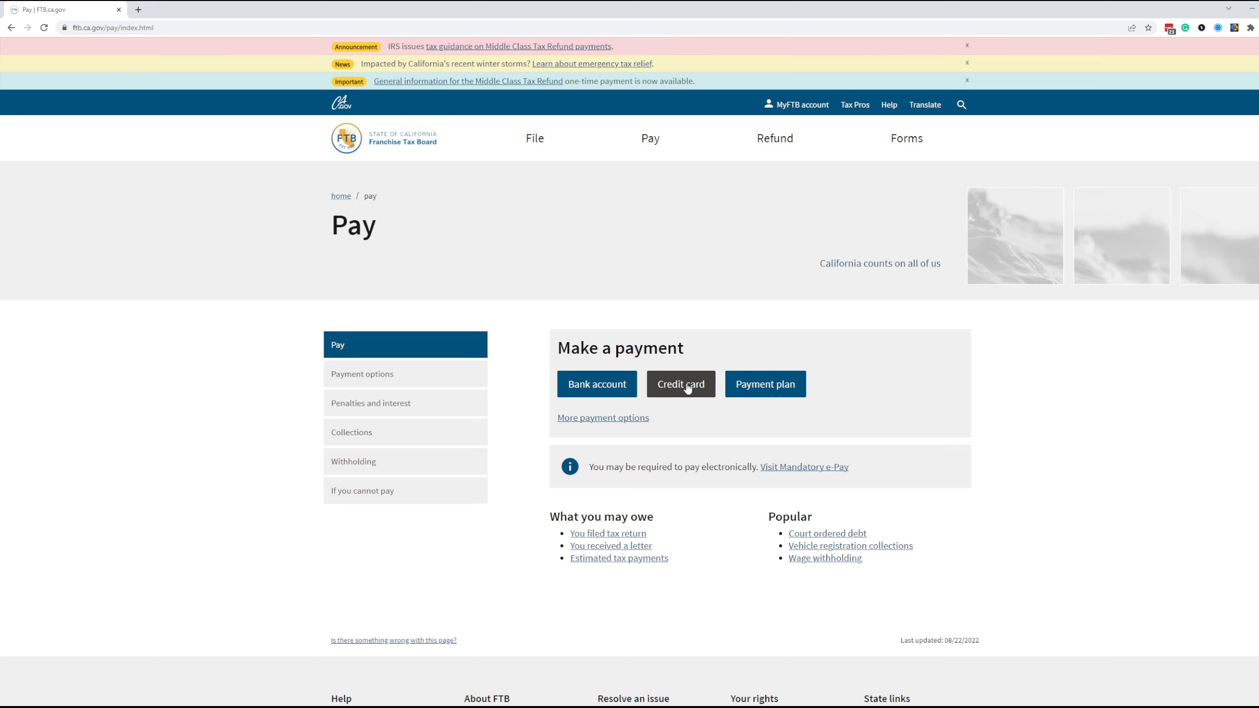
left_click(599, 392)
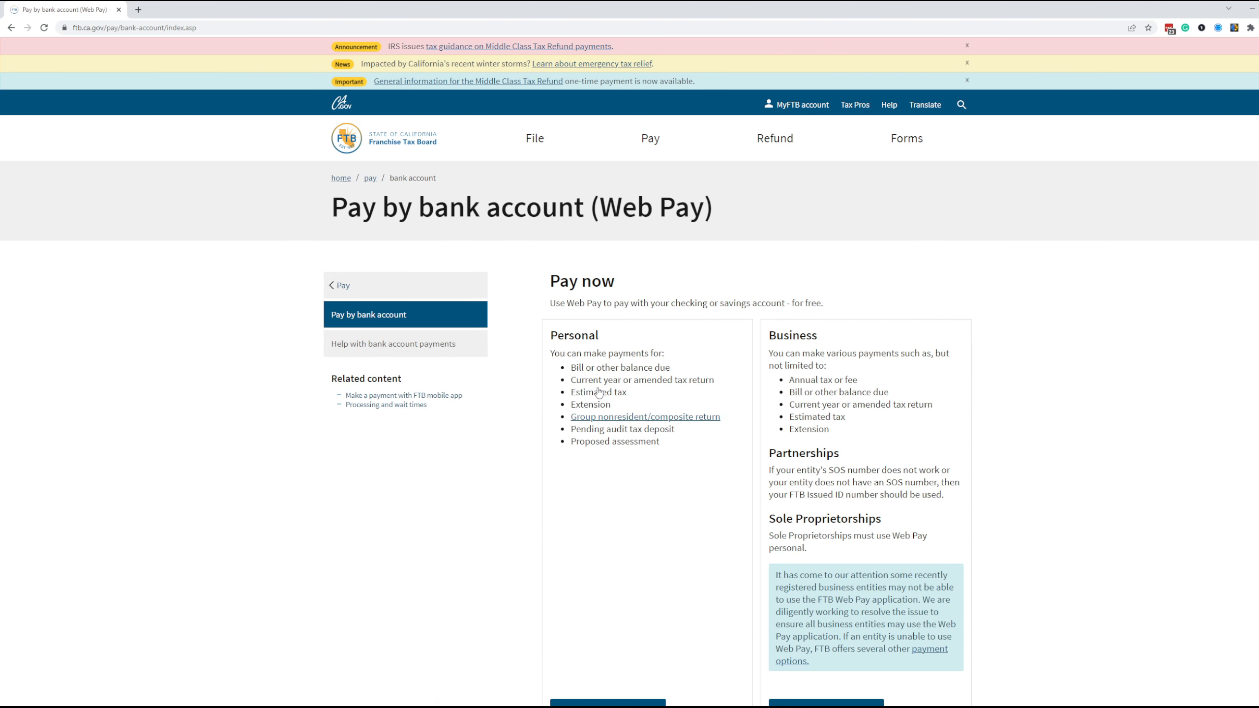
scroll(598, 393, "down", 3)
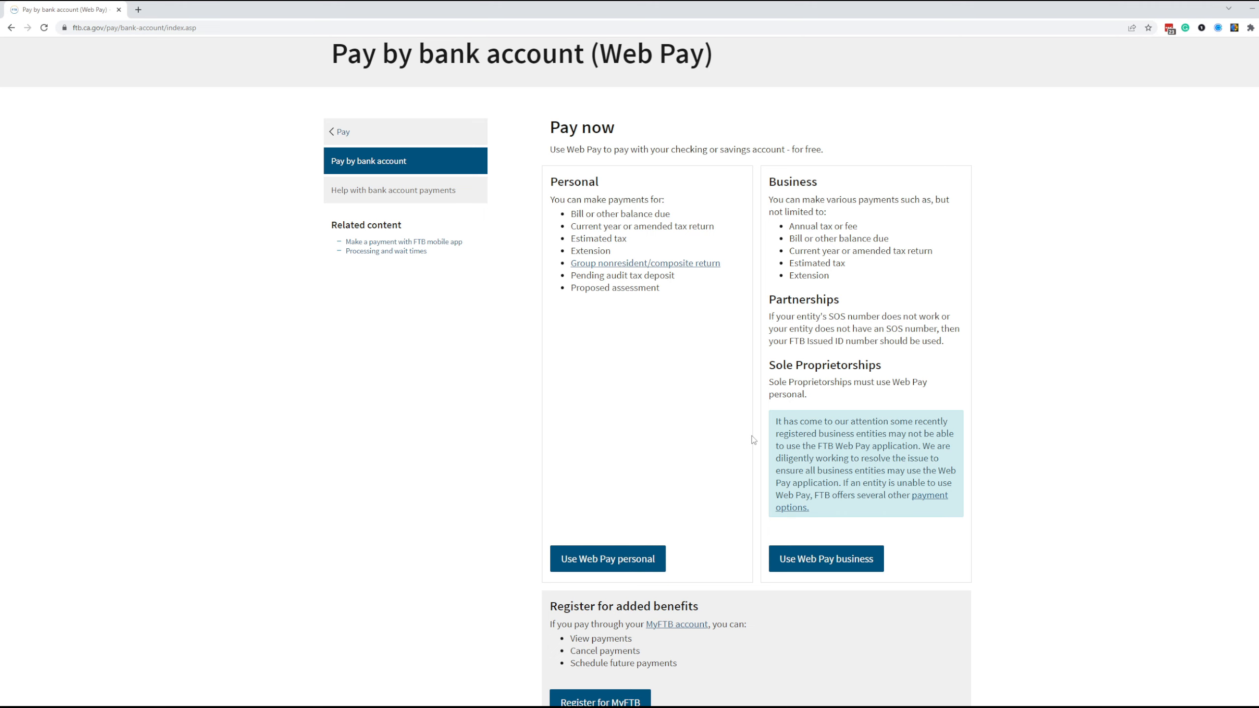
left_click(807, 566)
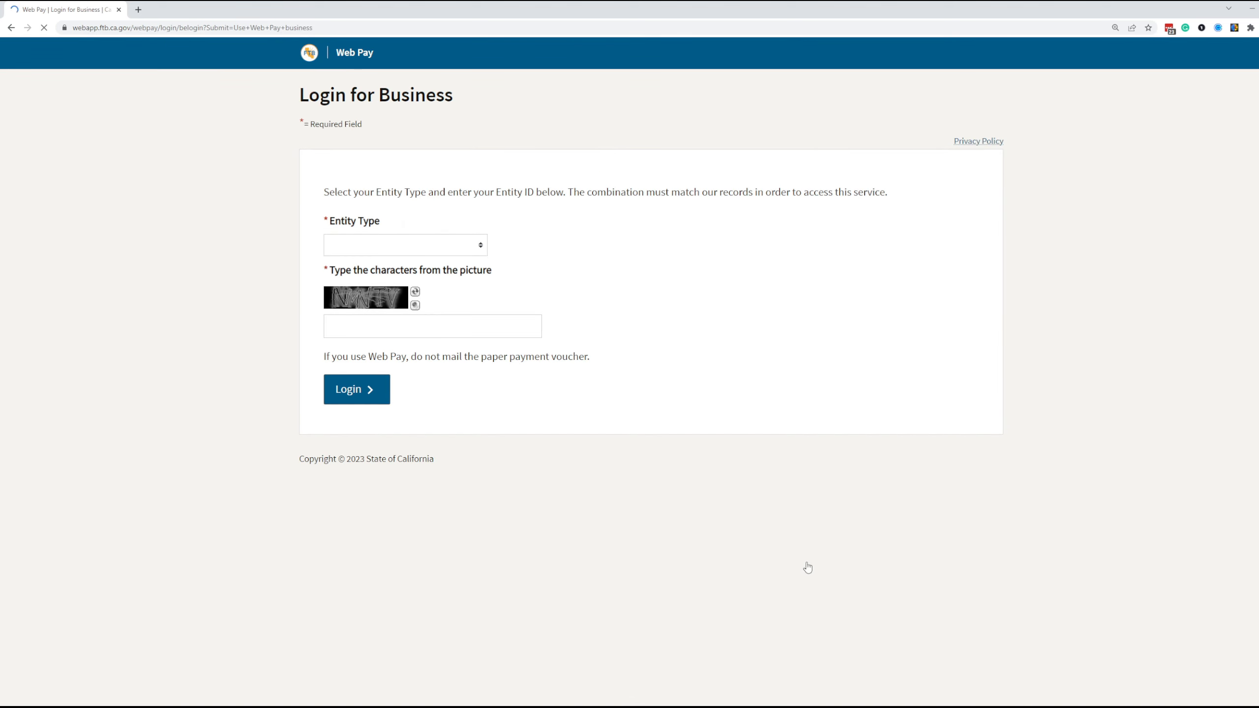
- Log in to Web Pay as a Corporation using the pasted entity ID and the picture characters
left_click(443, 248)
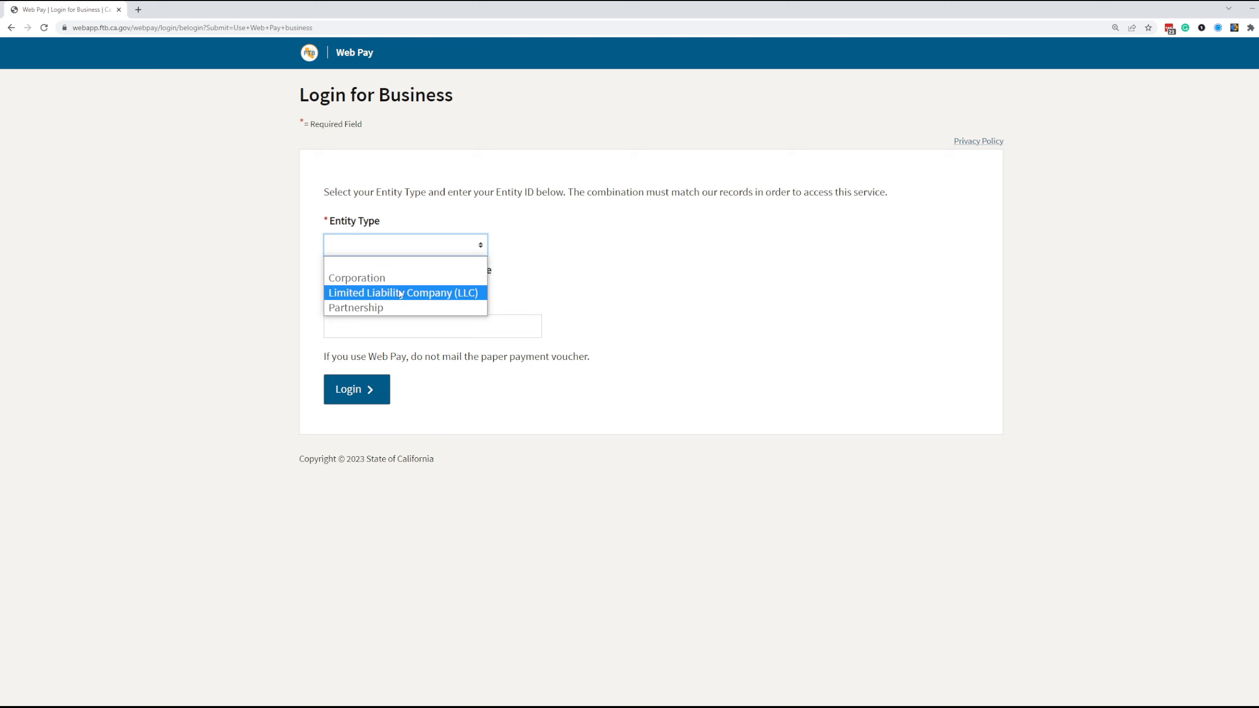
left_click(367, 277)
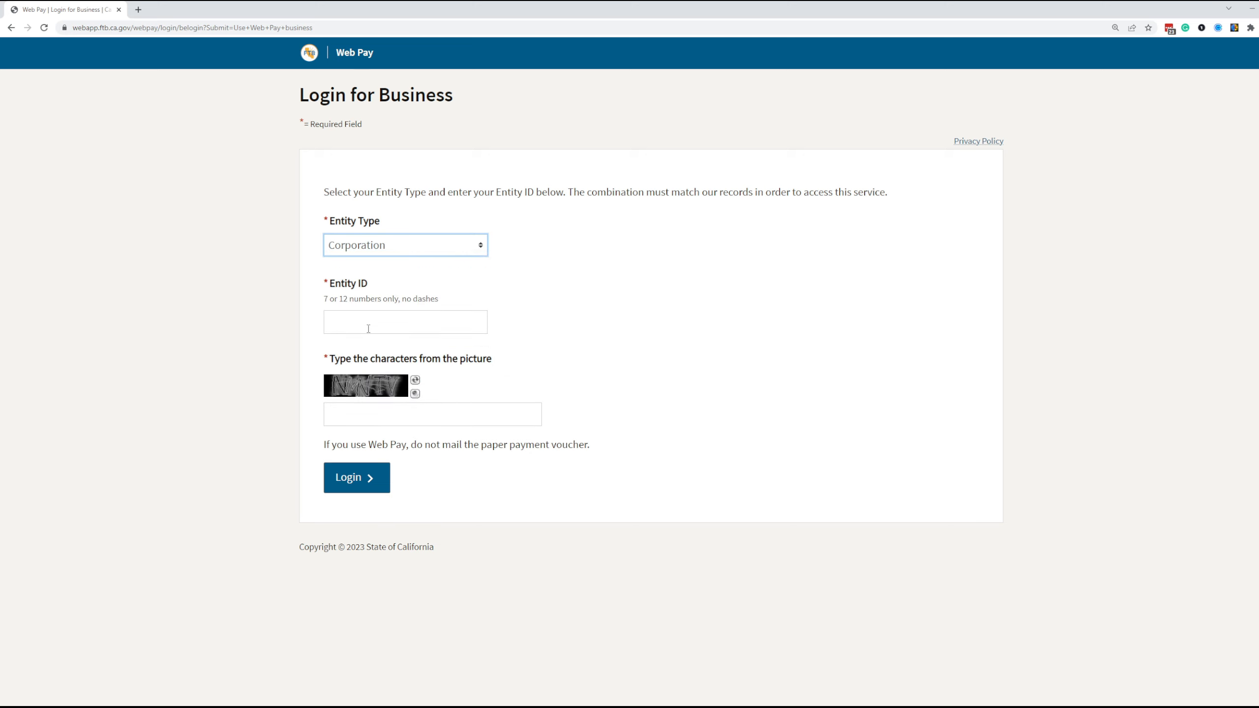
left_click(376, 322)
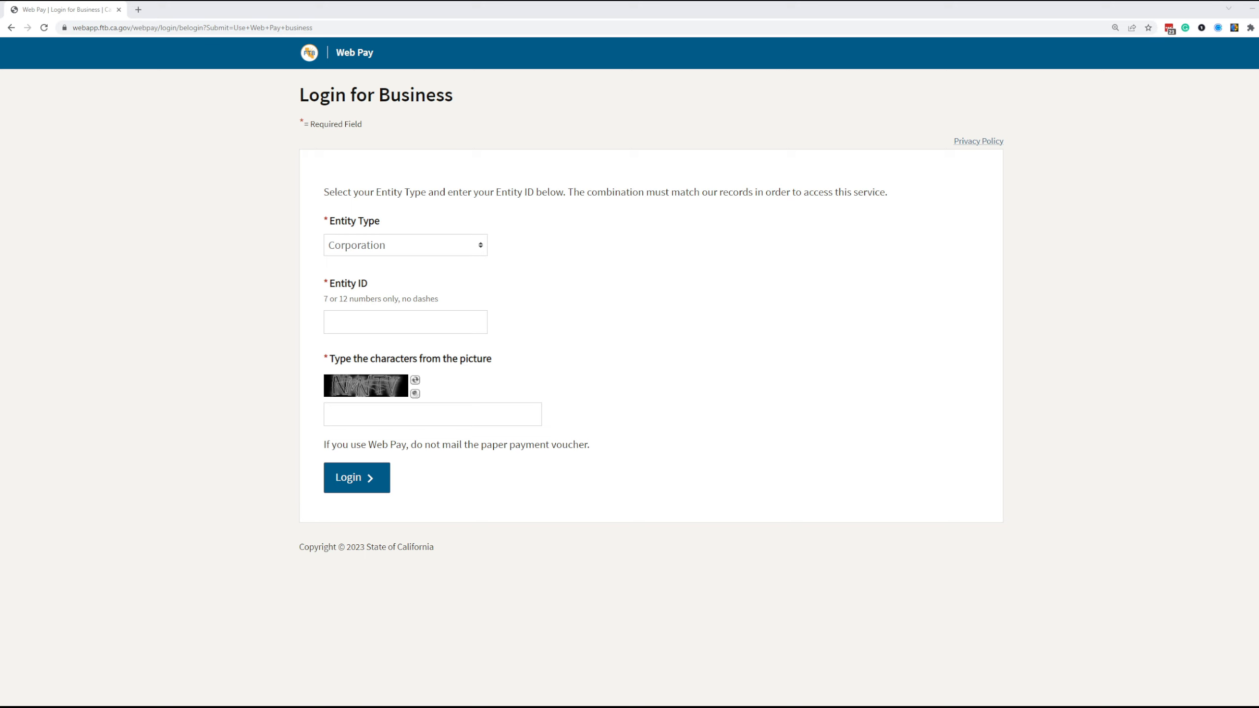
left_click(403, 328)
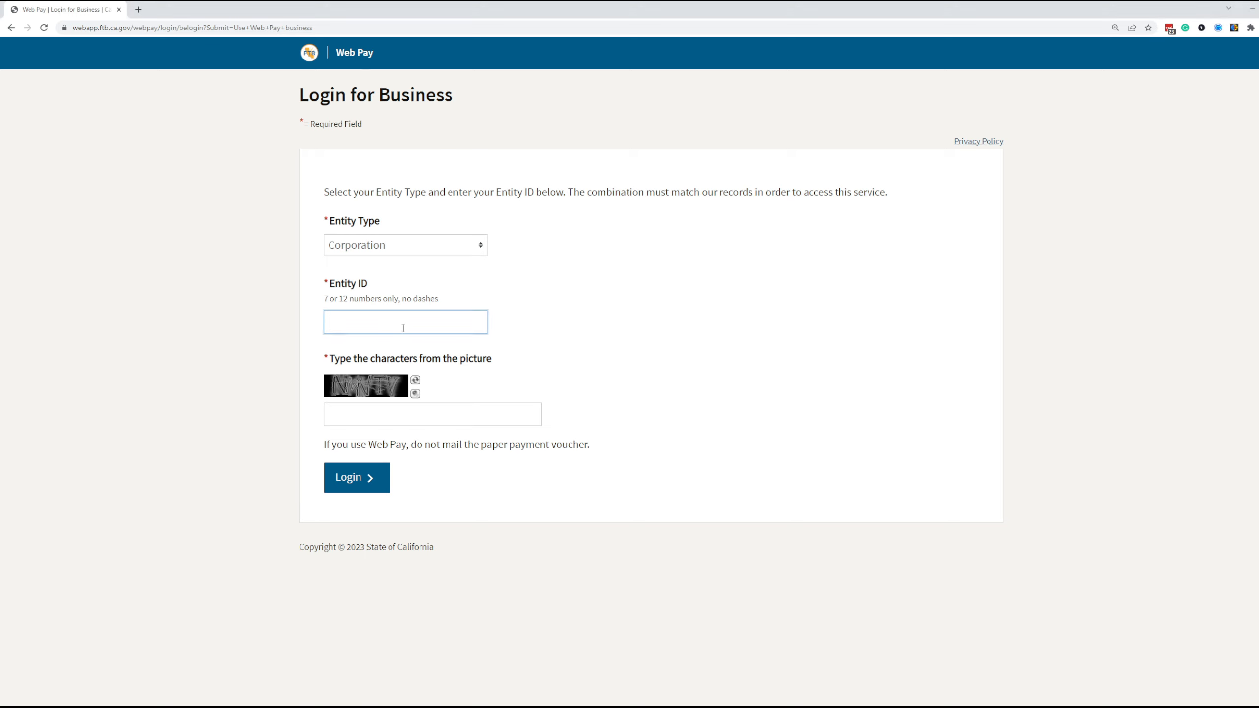
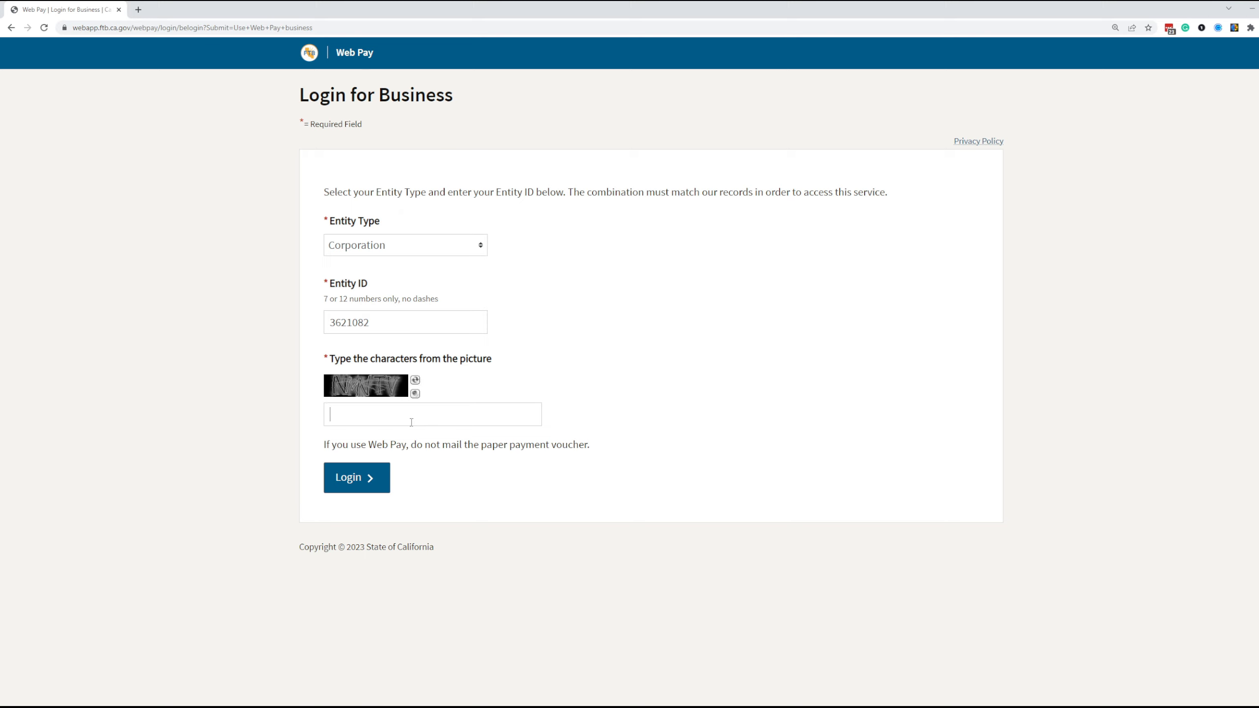
left_click(411, 422)
type("NM")
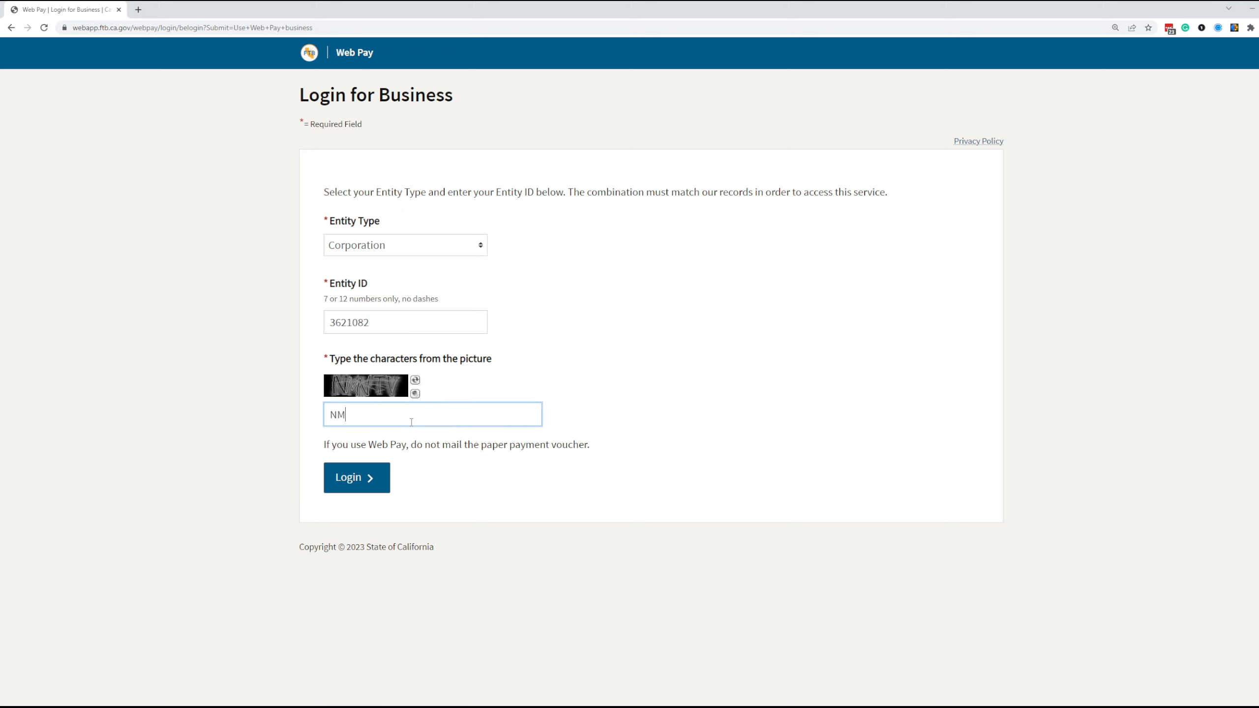
type("VTV")
left_click(377, 478)
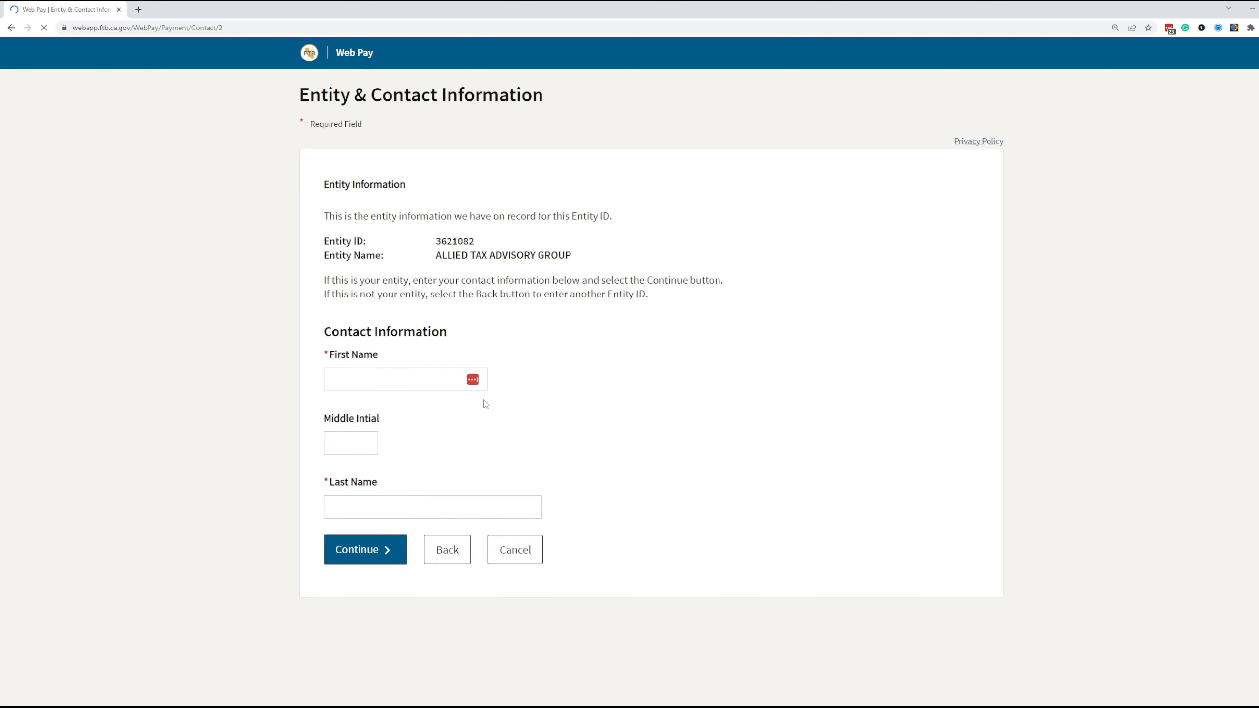
- Fill the contact's first and last name from the saved autofill entry and continue
left_click(353, 376)
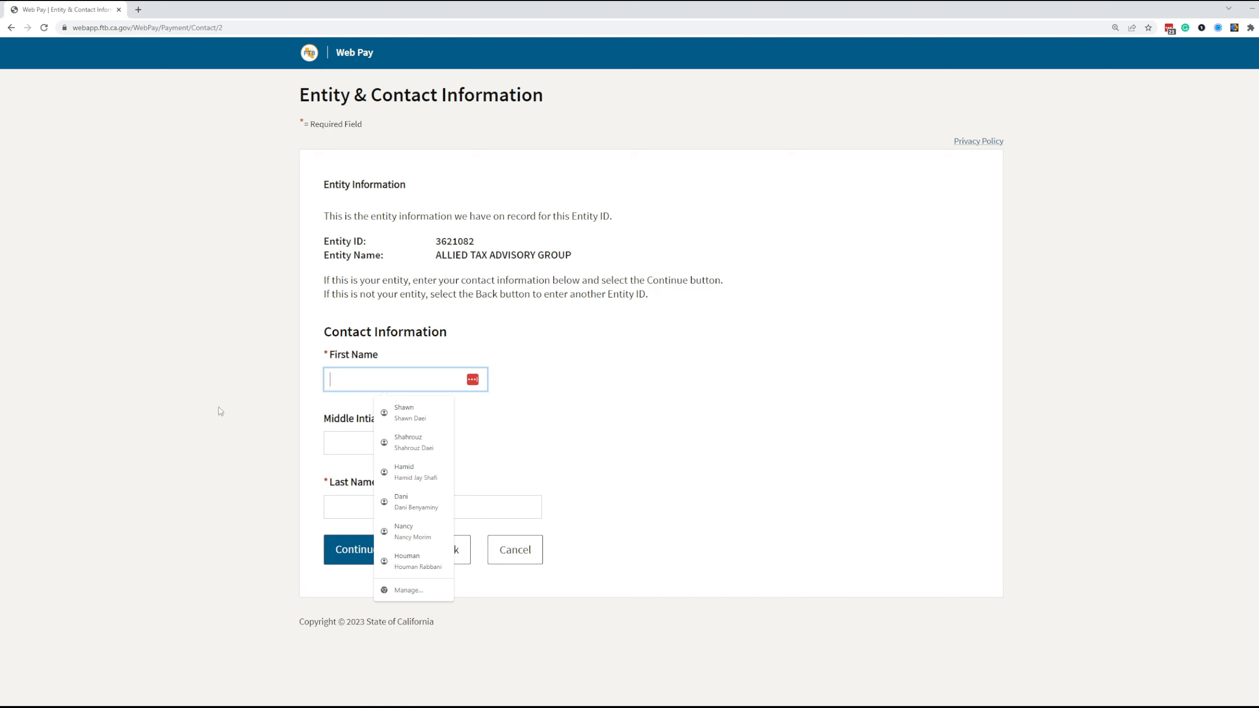
left_click(423, 420)
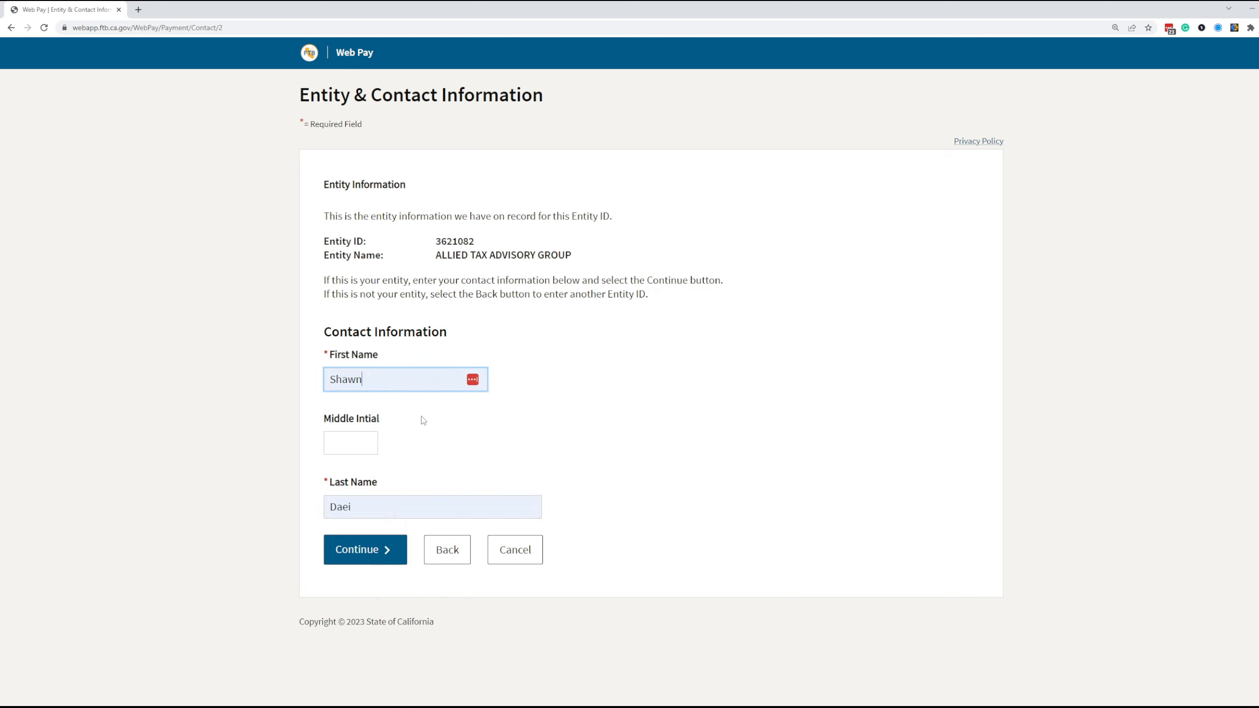
left_click(349, 549)
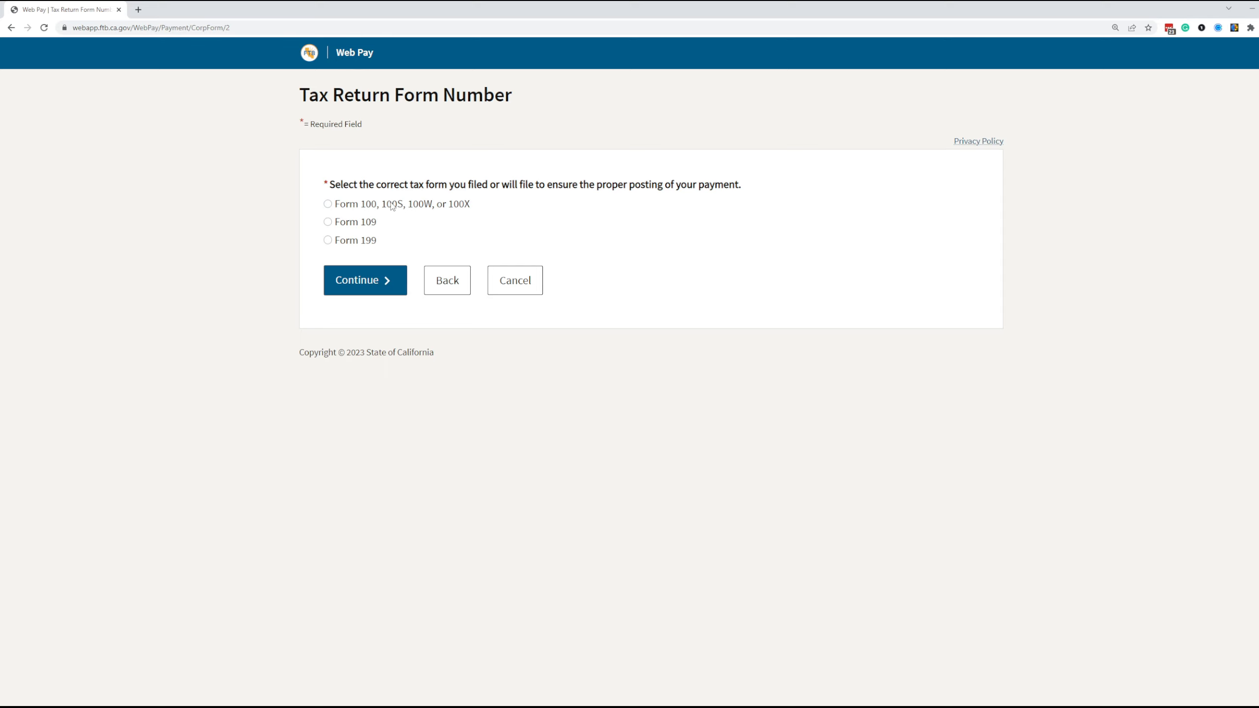
- Choose Form 100/100S/100W/100X, then the Pass-Through Entity Elective Tax (Form 3893) payment type
left_click(327, 204)
left_click(354, 278)
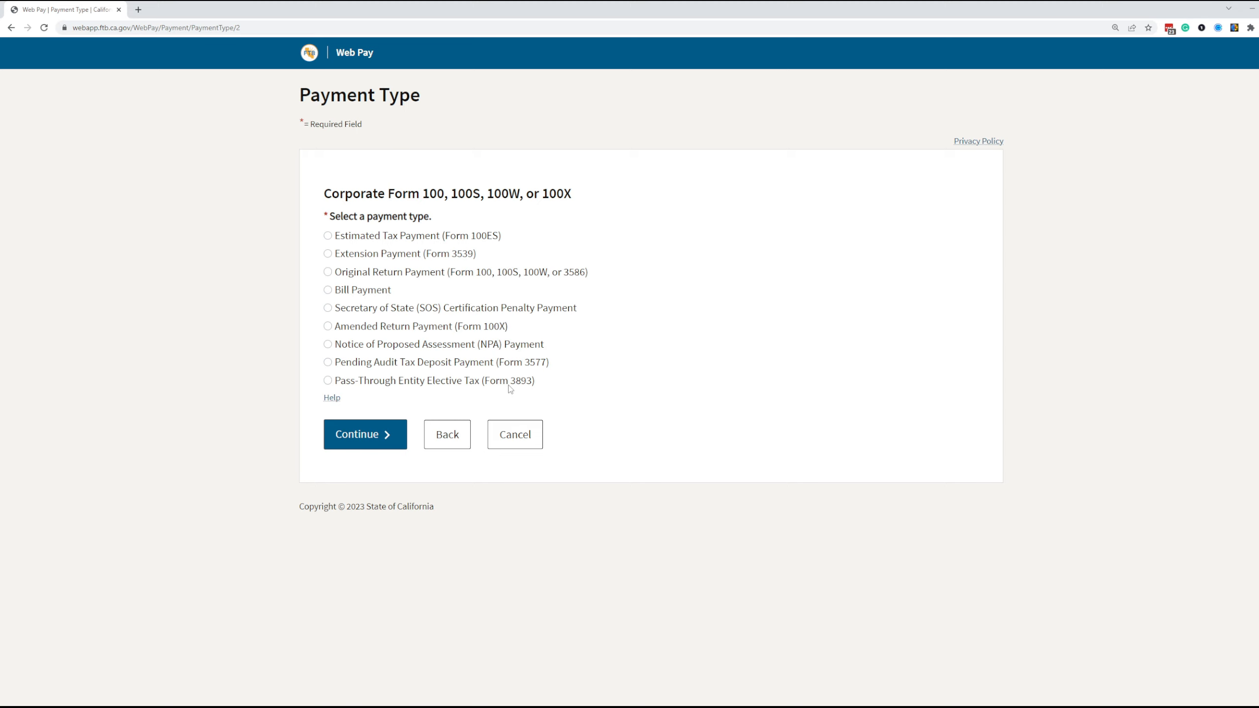
left_click(327, 380)
left_click(358, 434)
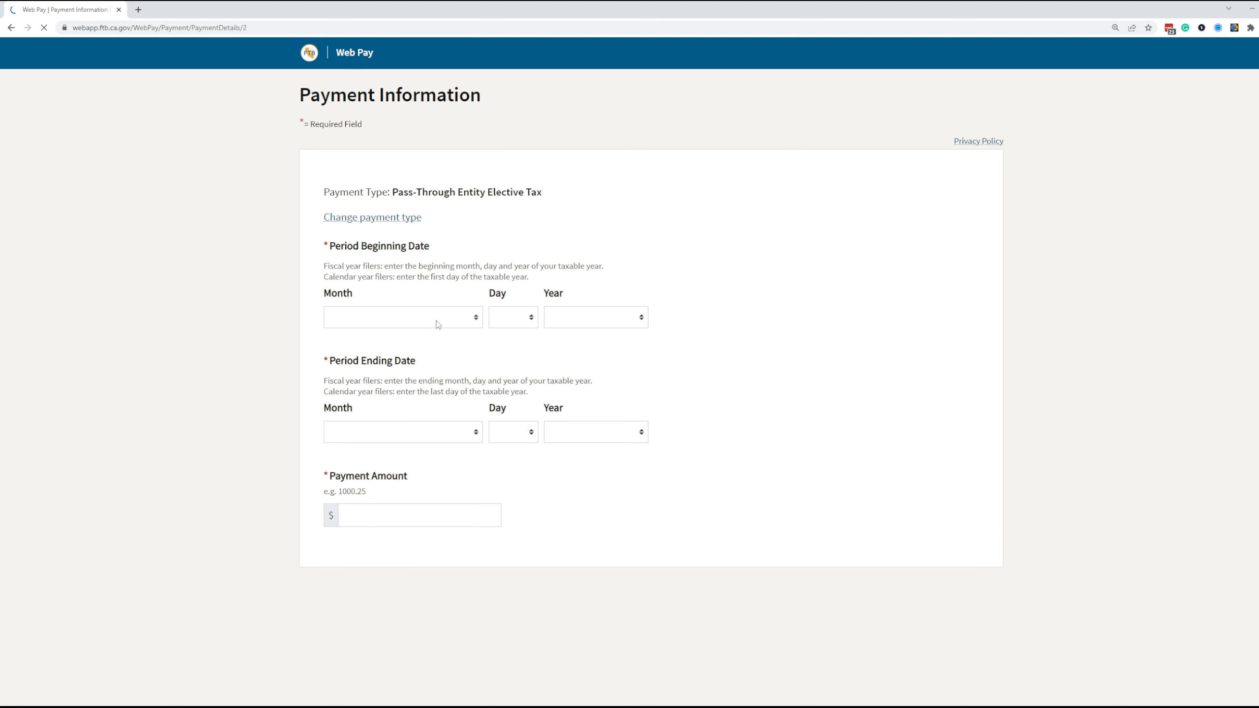
- Set the tax period beginning date to January 1, 2022
left_click(452, 317)
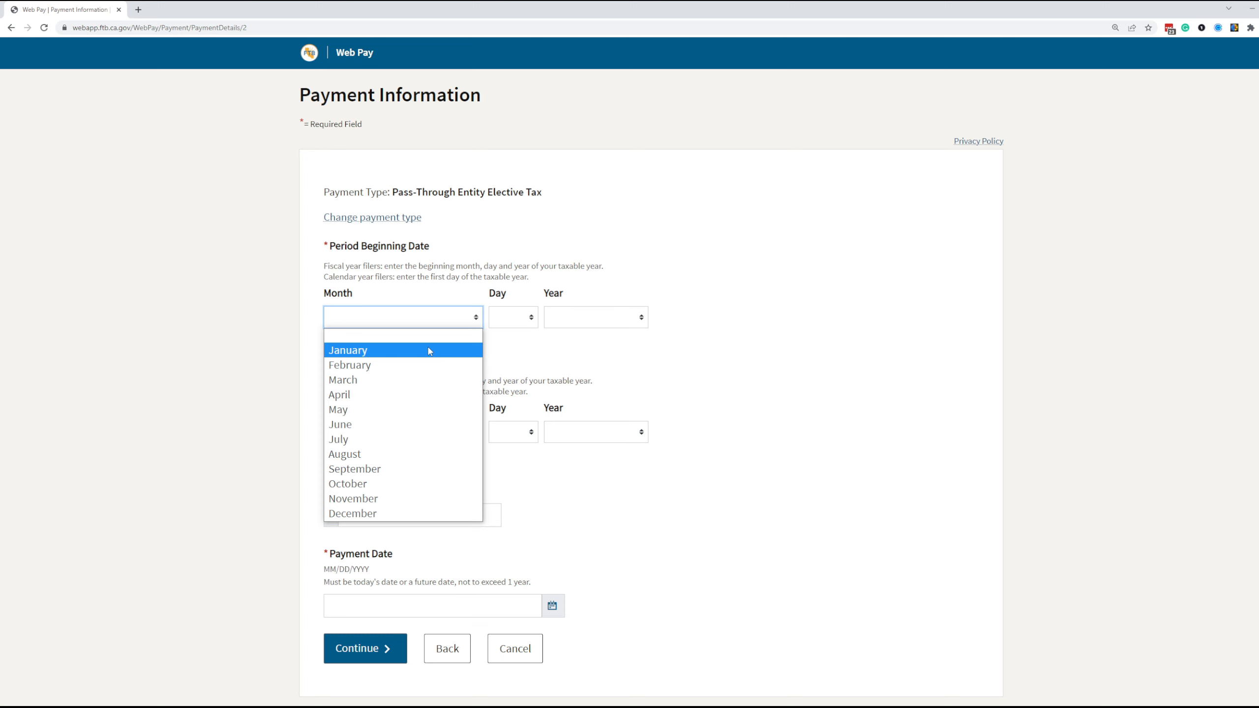
left_click(429, 350)
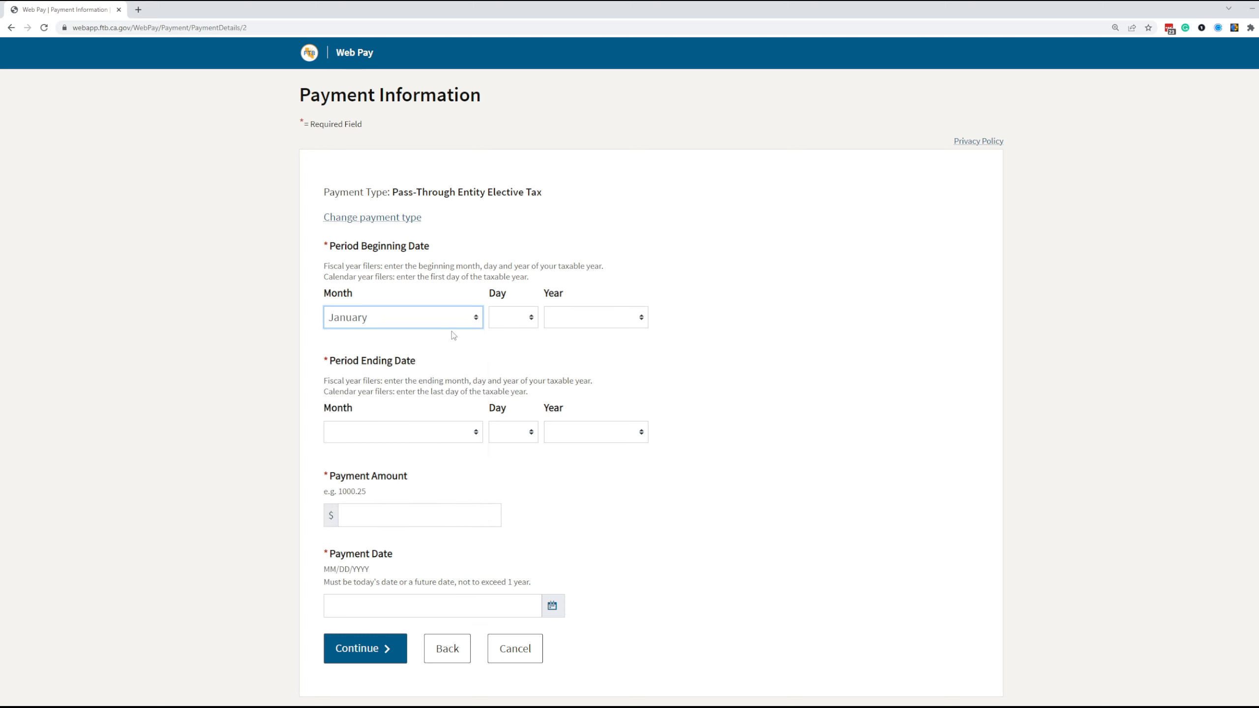
left_click(509, 317)
left_click(508, 350)
left_click(598, 316)
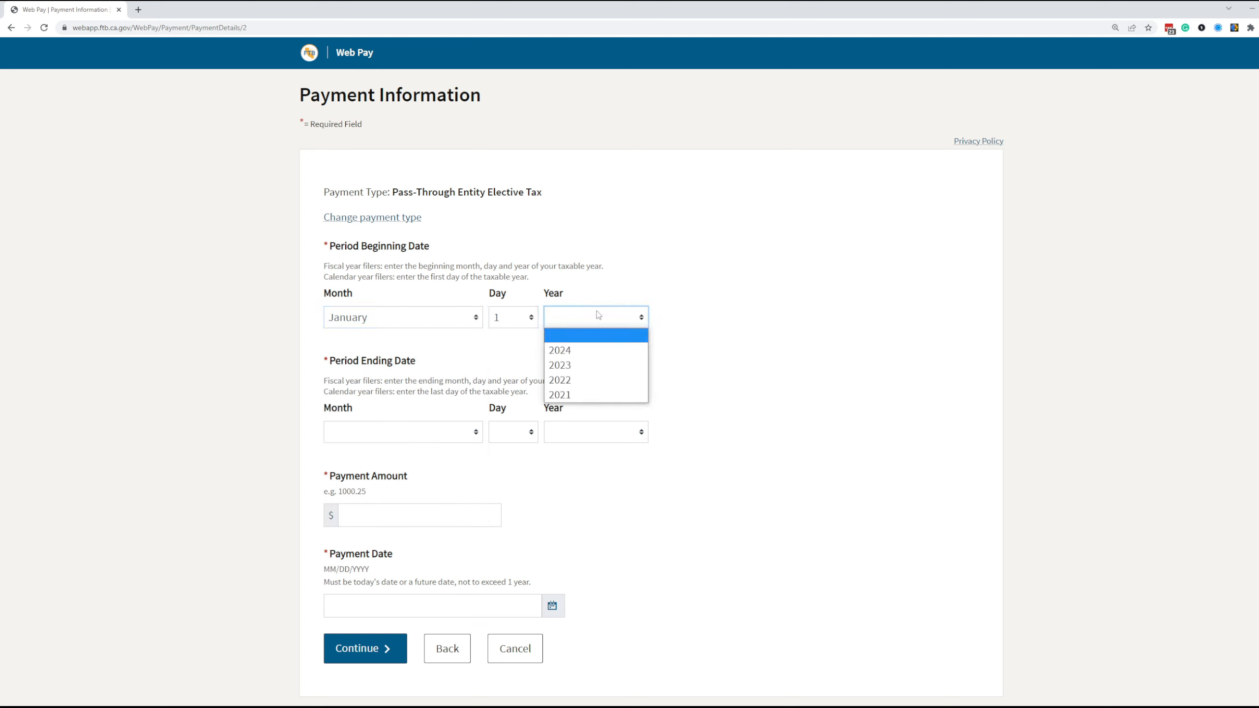
left_click(578, 380)
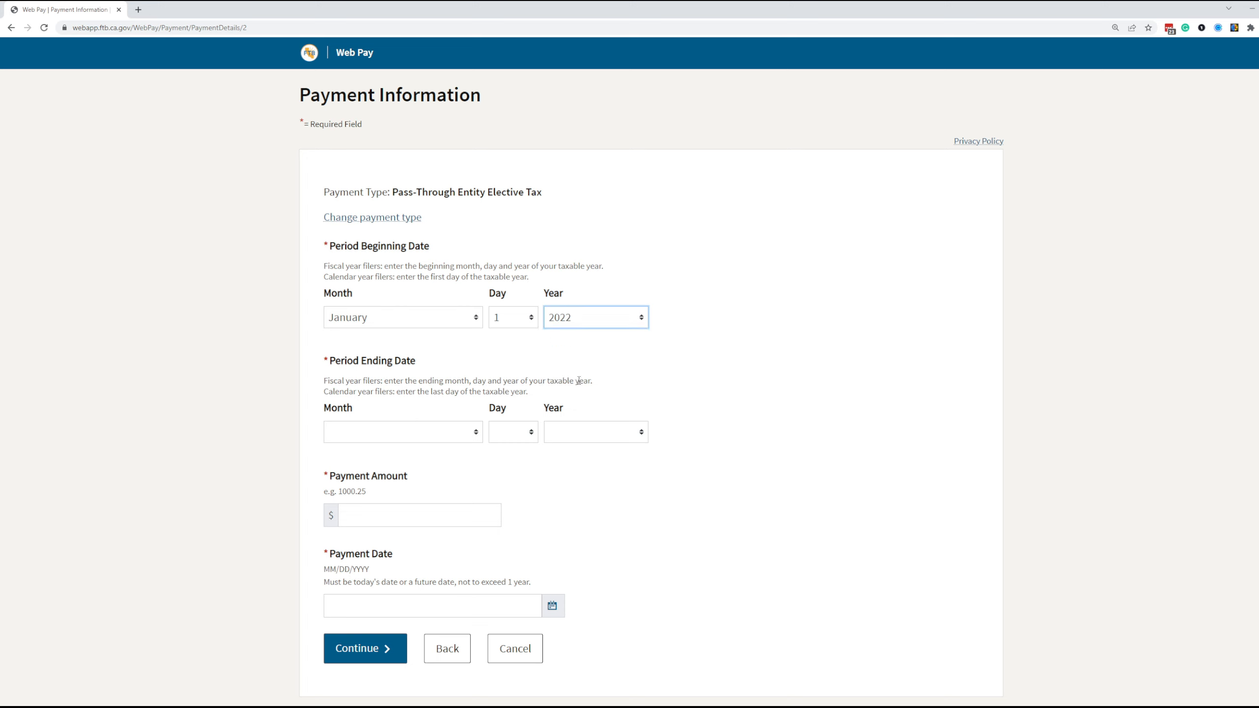
- Set the tax period ending date to December 31, 2022
left_click(462, 430)
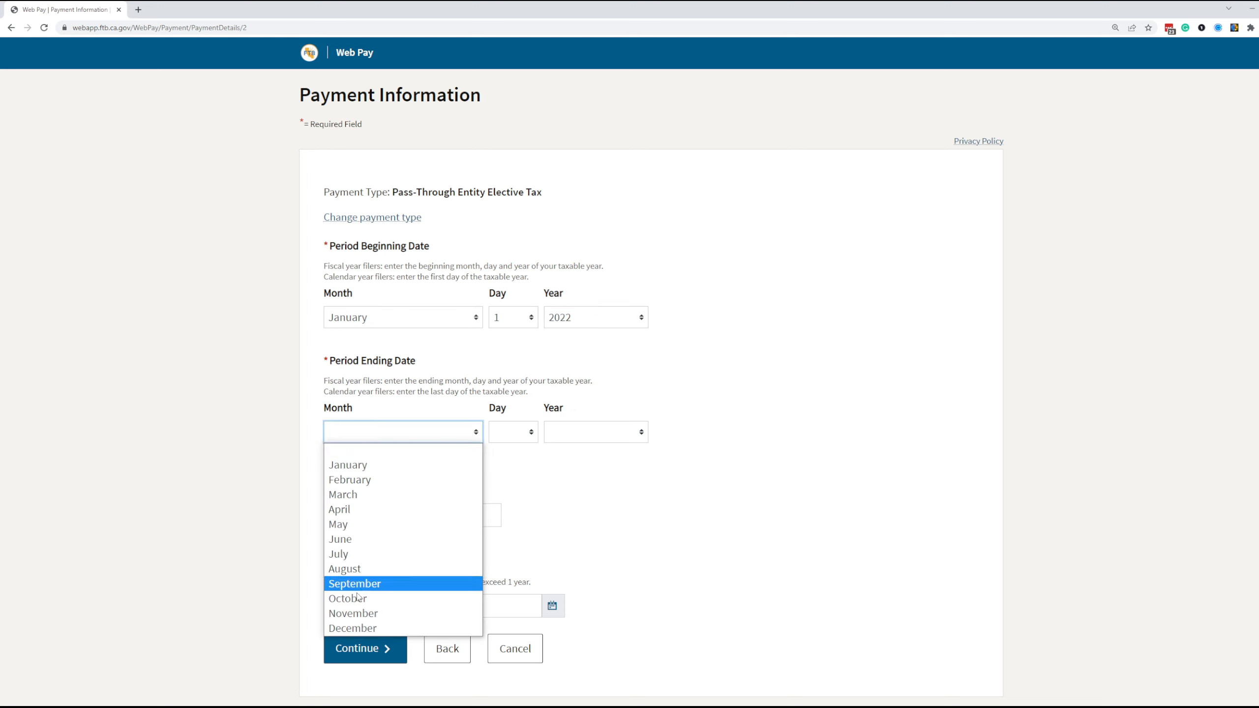
left_click(340, 630)
left_click(512, 432)
scroll(503, 352, "down", 4)
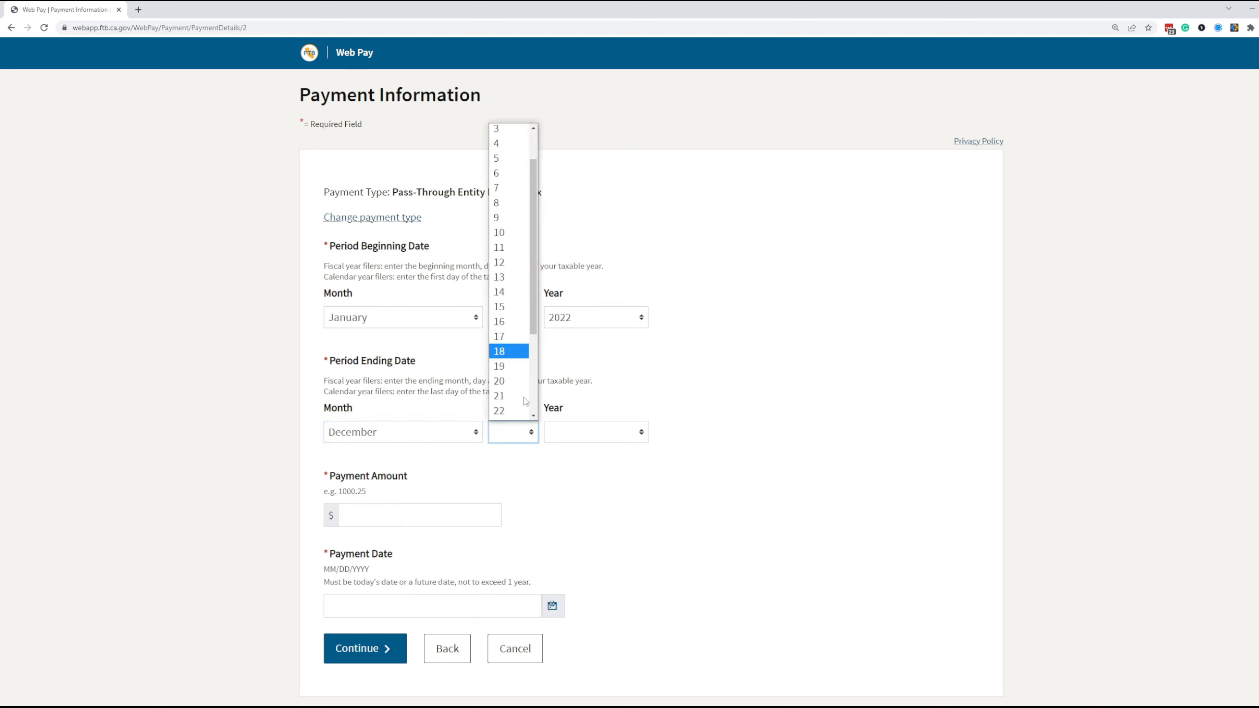
left_click(502, 414)
left_click(589, 432)
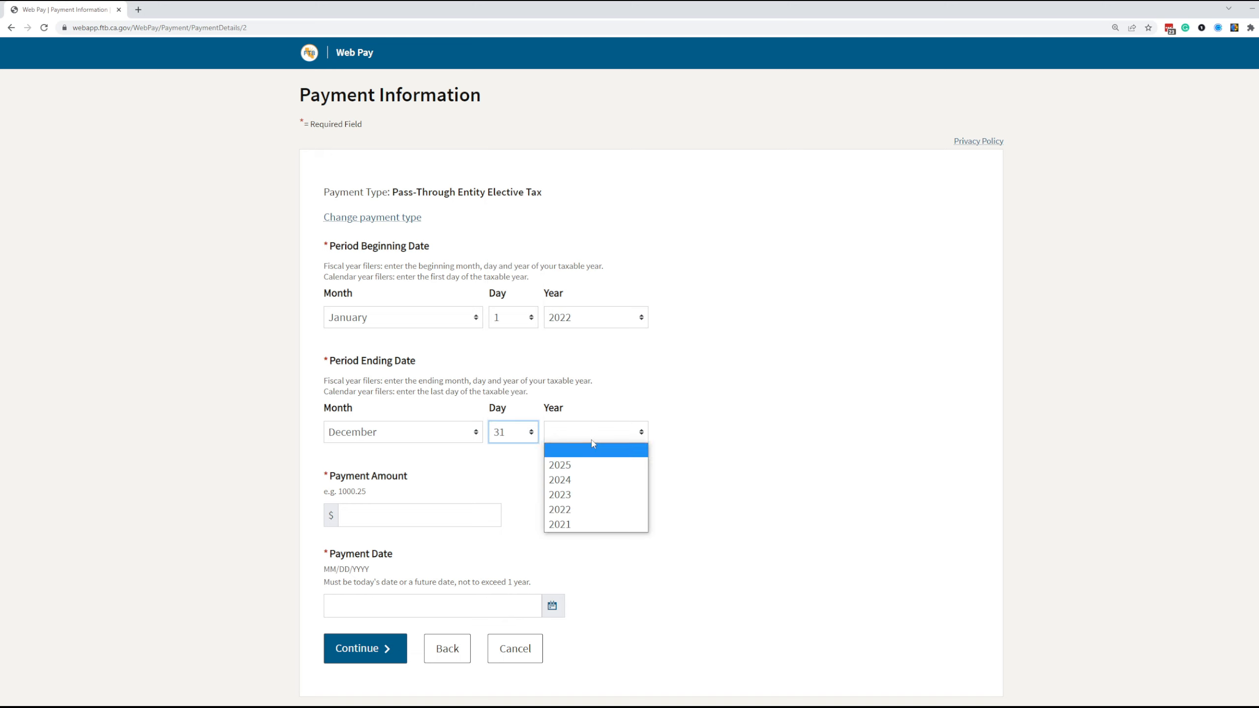
left_click(580, 511)
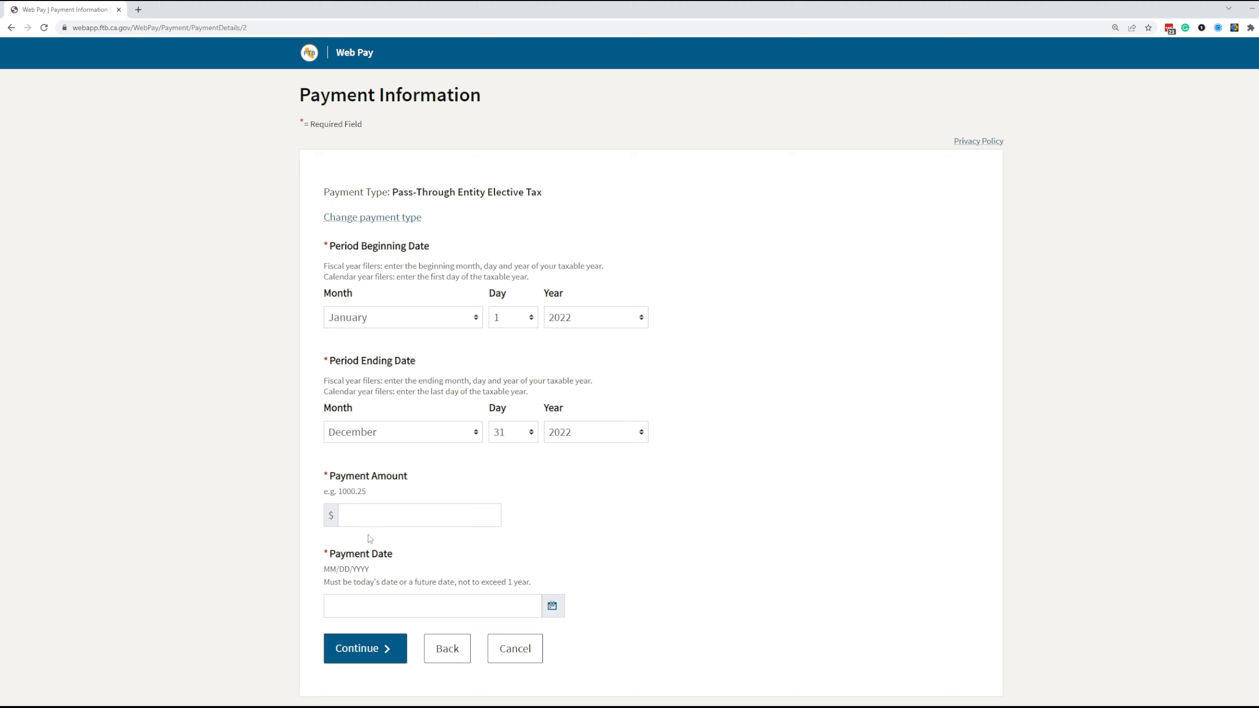
left_click(379, 520)
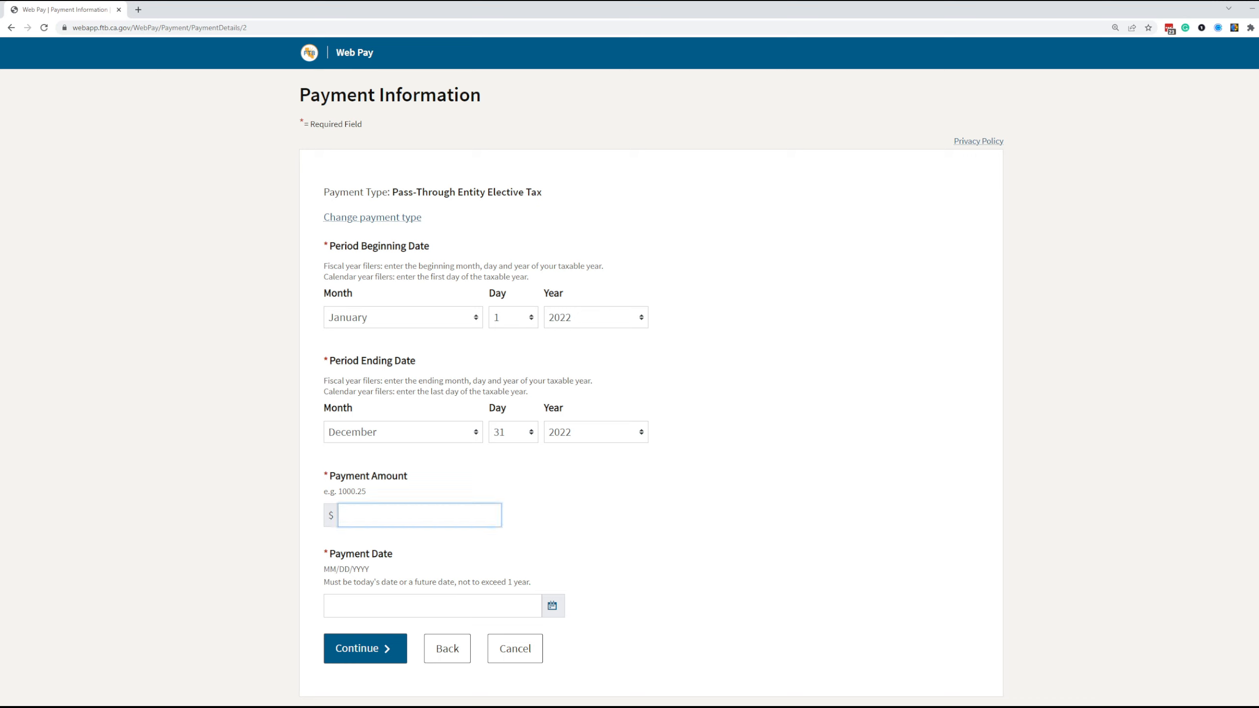
mouse_move(527, 707)
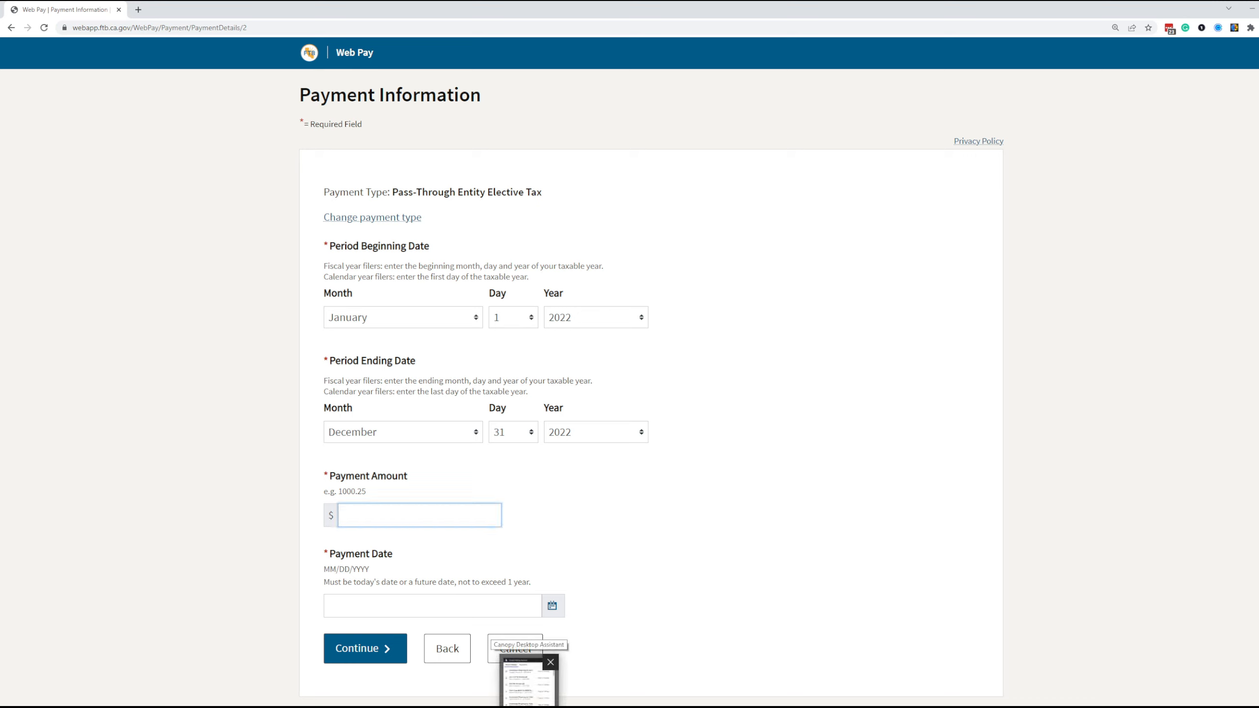
mouse_move(240, 707)
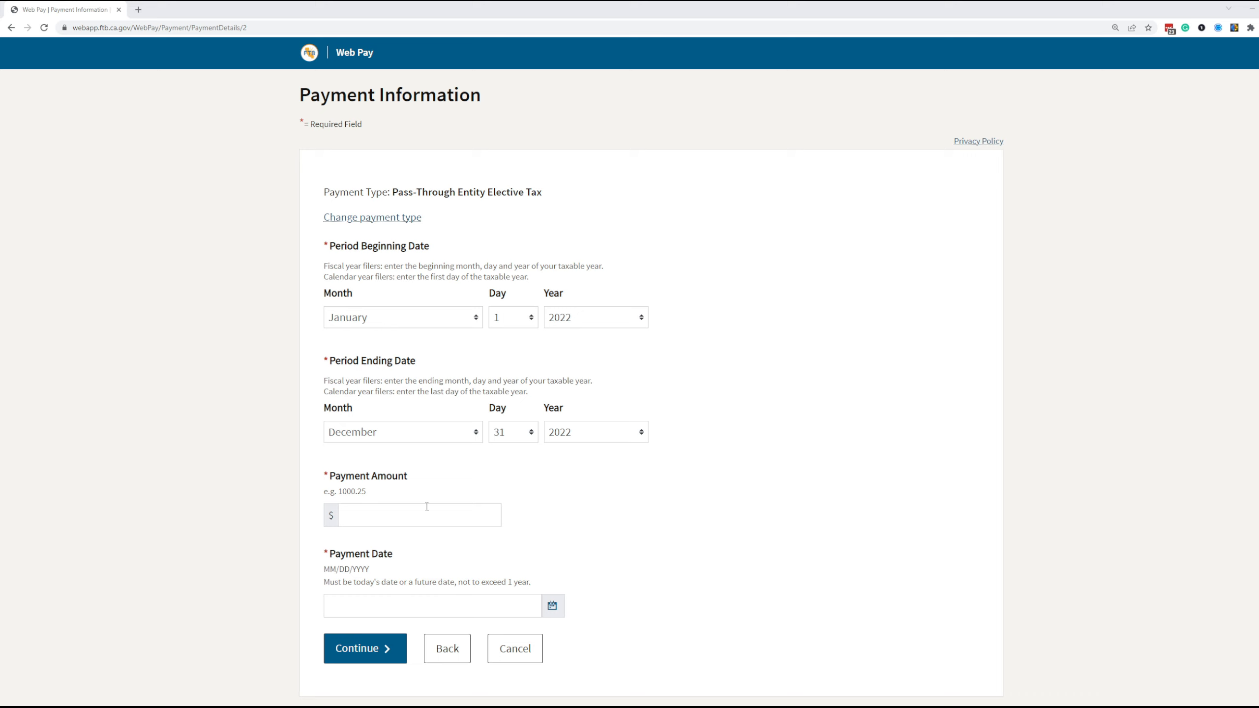
- Enter a 7500.00 payment amount, pick March 3, 2023 as the payment date, and submit
left_click(435, 521)
type("75")
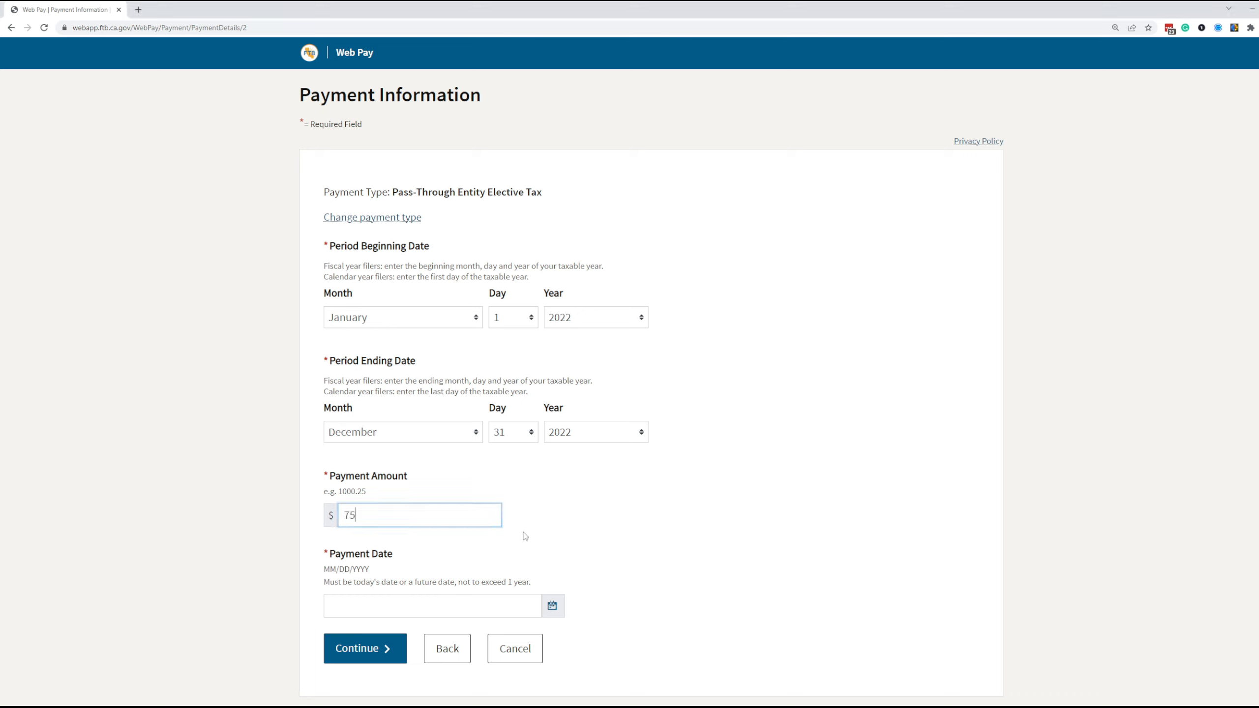
type("00.00")
left_click(554, 607)
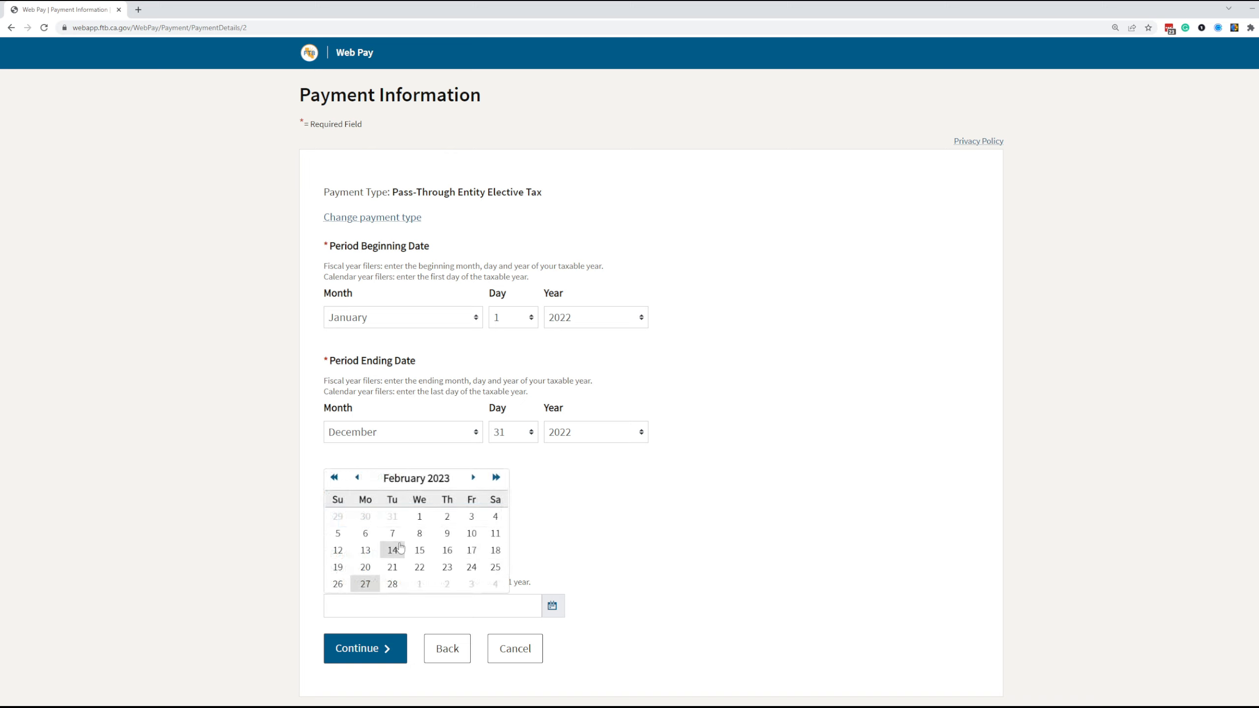
scroll(389, 560, "down", 1)
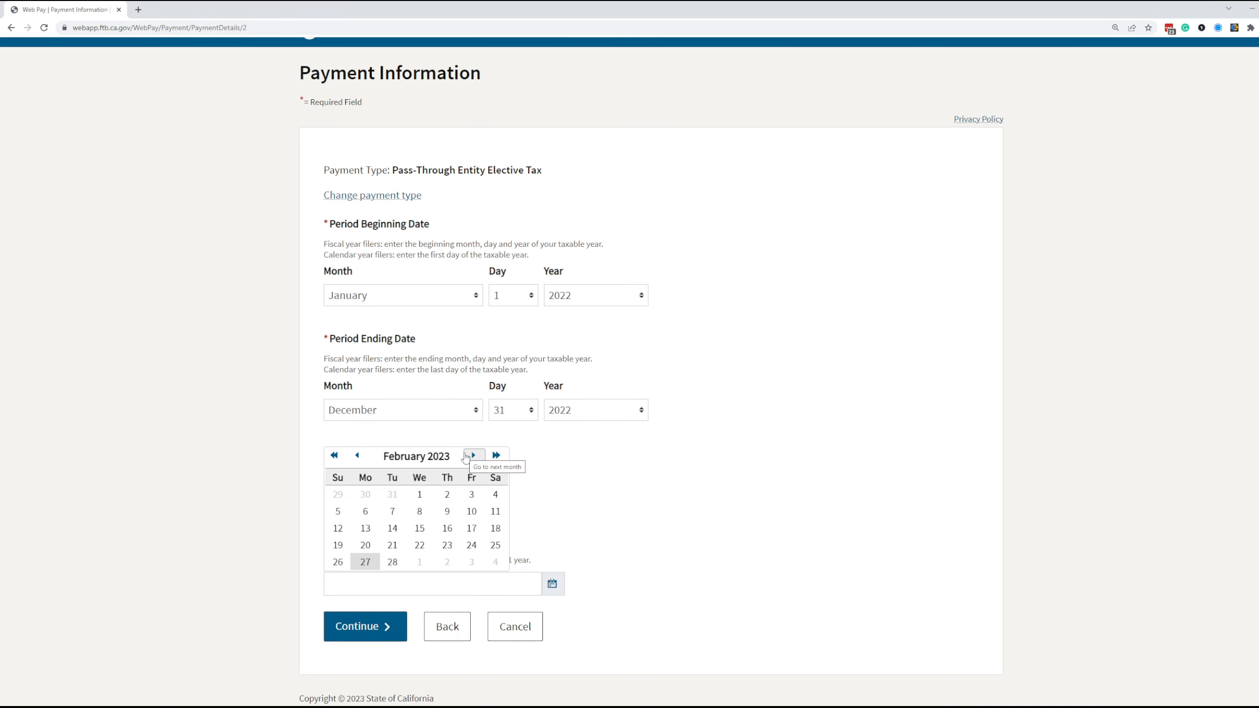
left_click(466, 456)
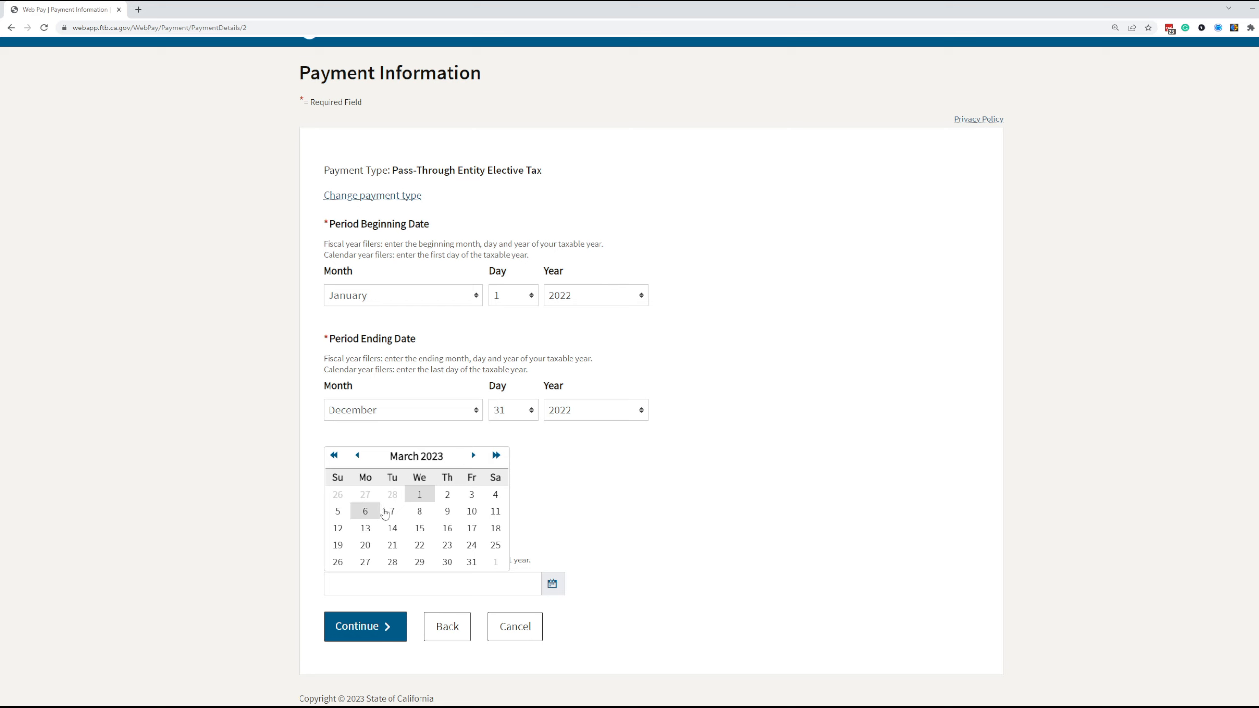
left_click(471, 494)
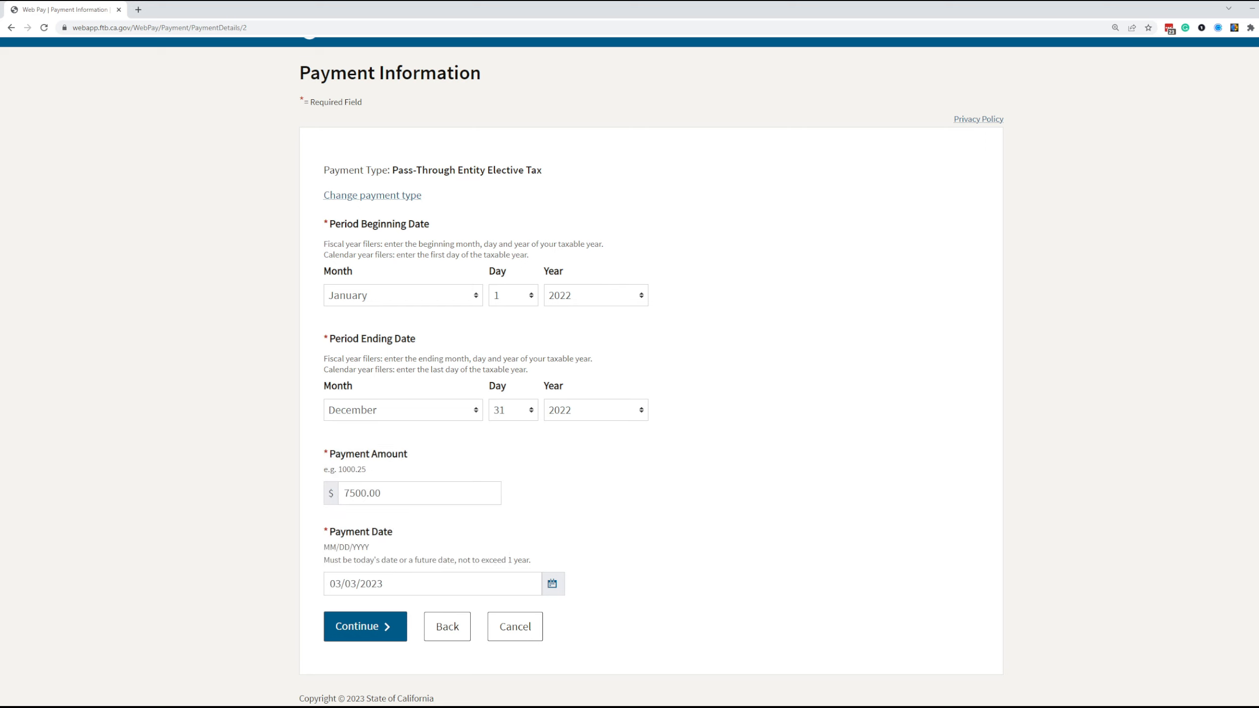
mouse_move(446, 706)
left_click(351, 623)
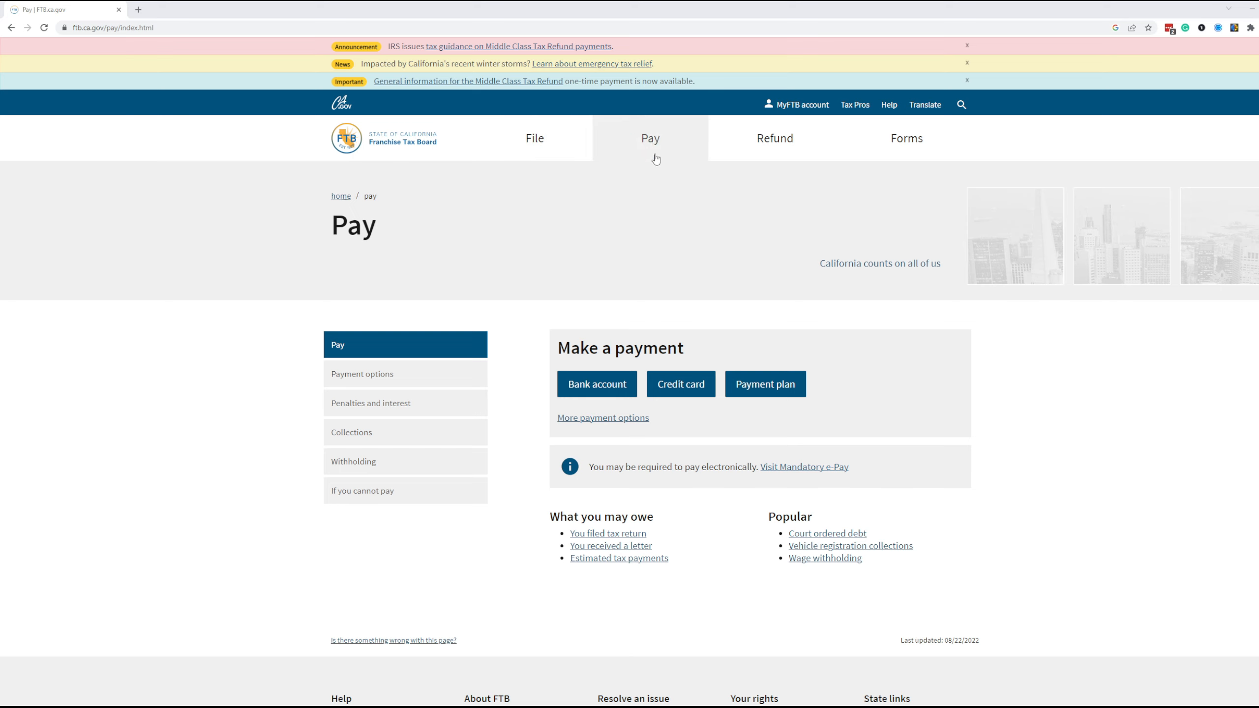
- Go through Bank account to the Web Pay business login and select Corporation as the entity type
left_click(606, 388)
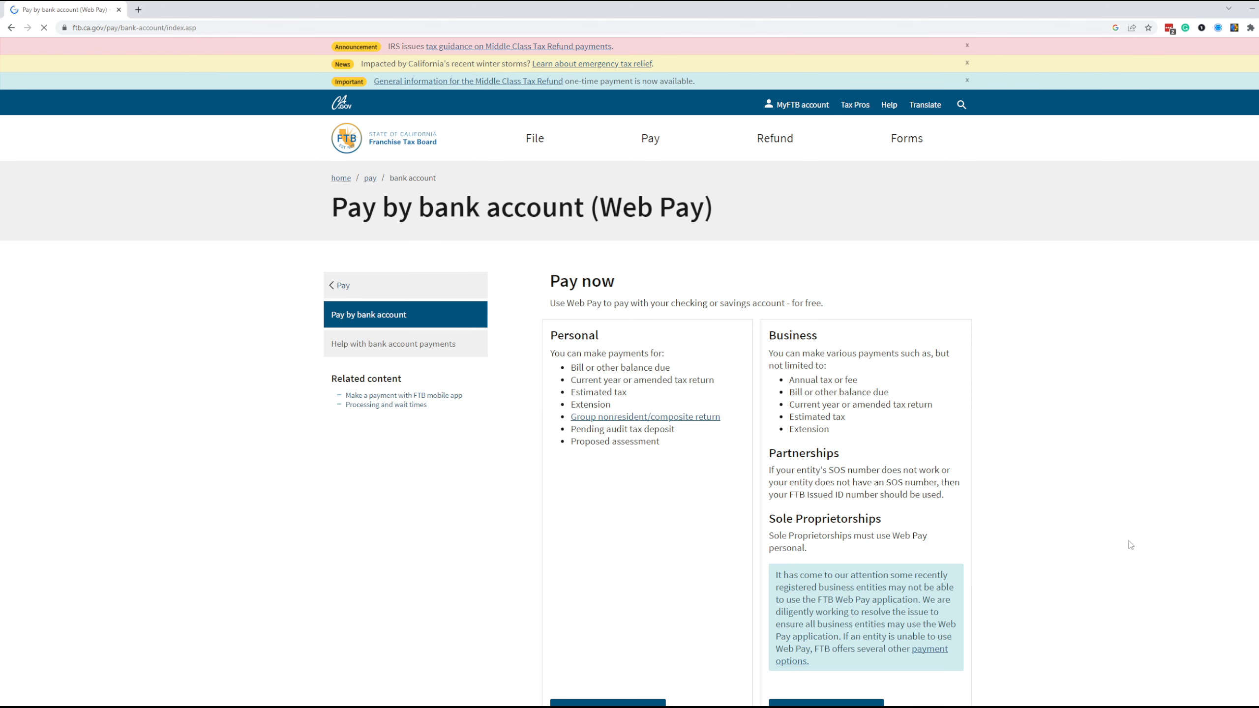
scroll(1131, 544, "down", 5)
left_click(845, 421)
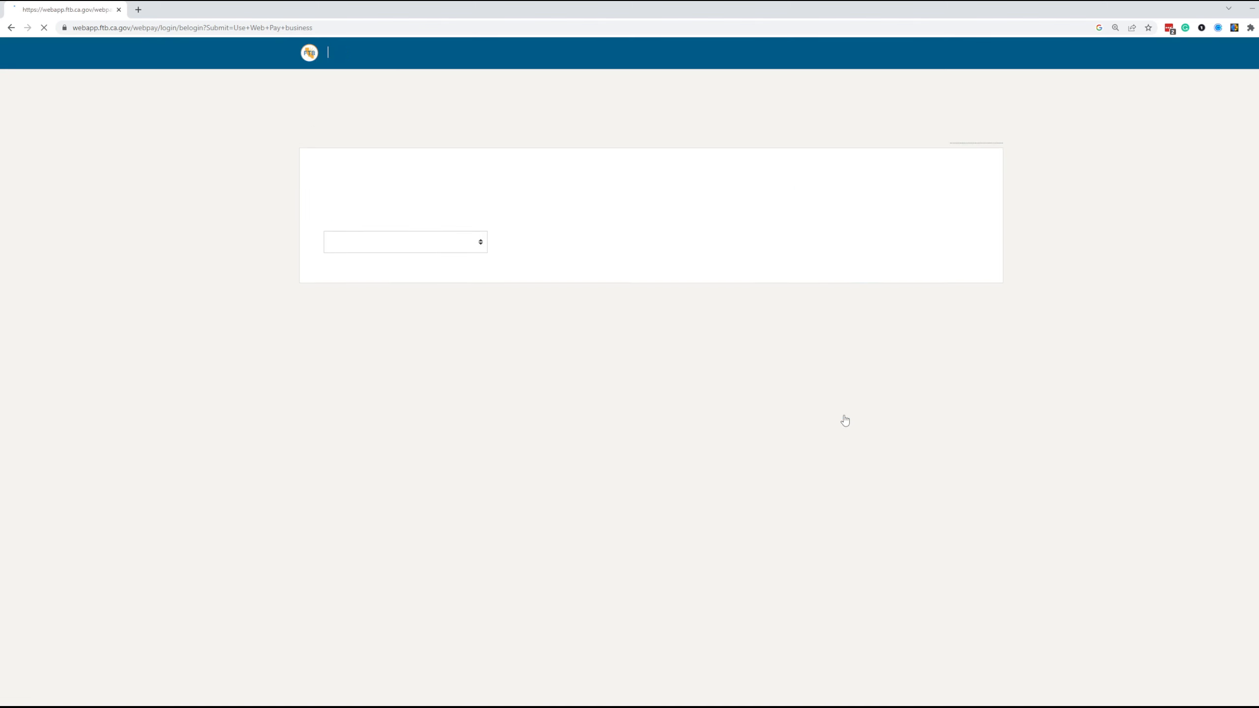
left_click(360, 250)
left_click(361, 278)
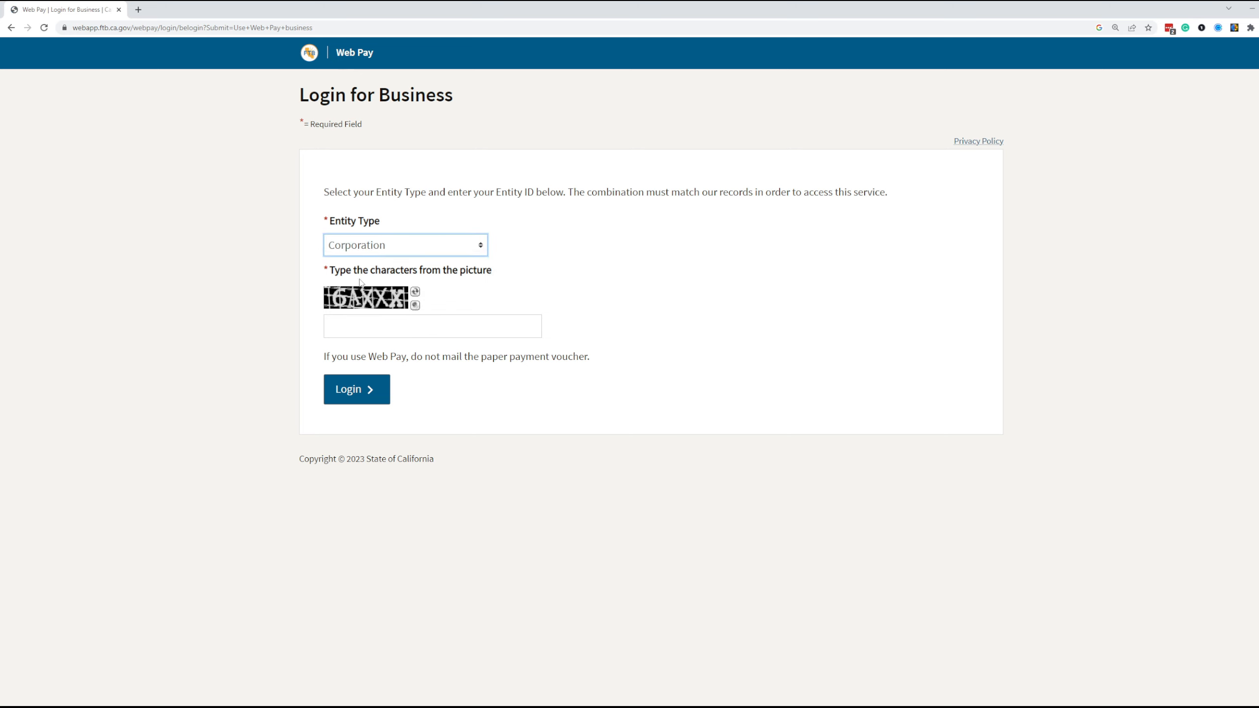
- Log in with the pasted entity ID and the picture characters
left_click(362, 317)
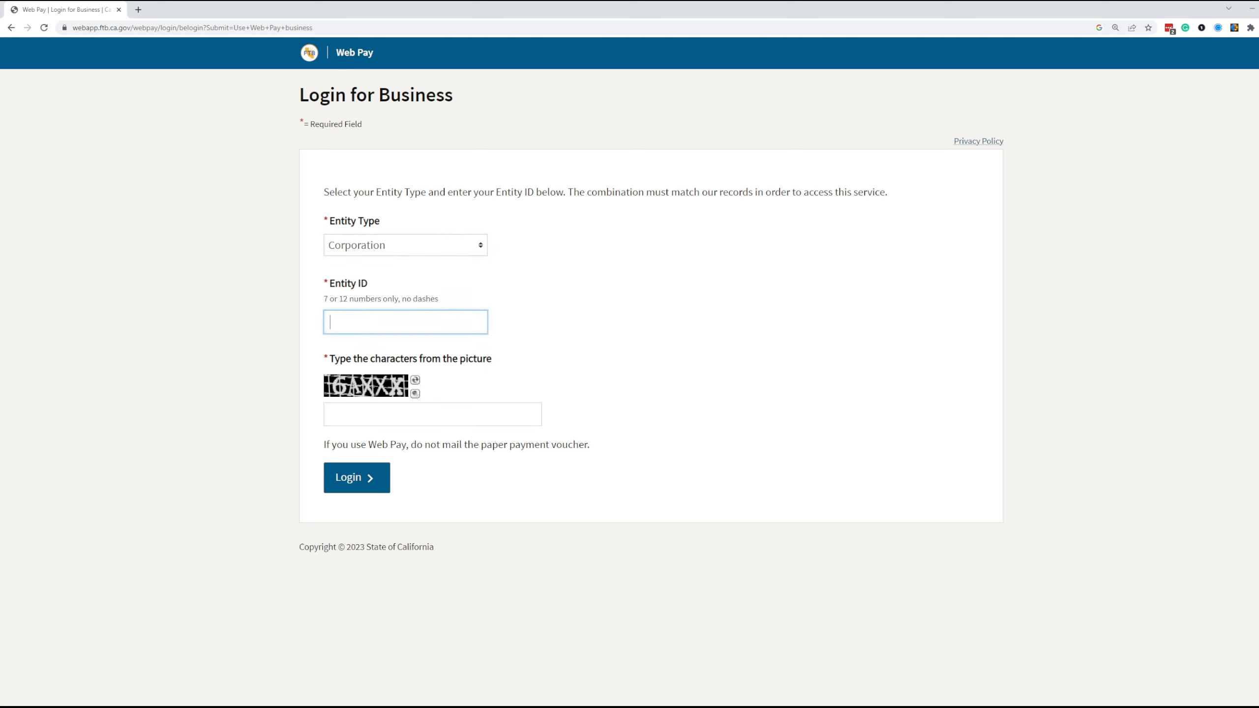
key("alt+Tab")
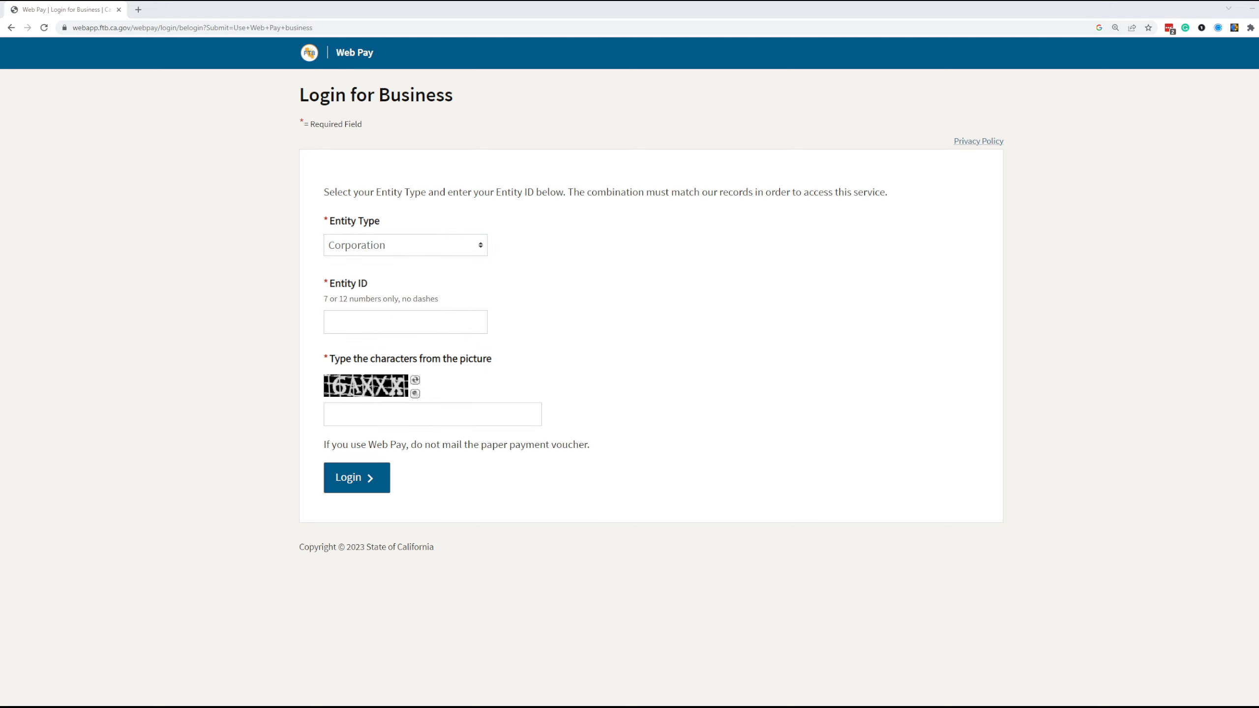
left_click(378, 321)
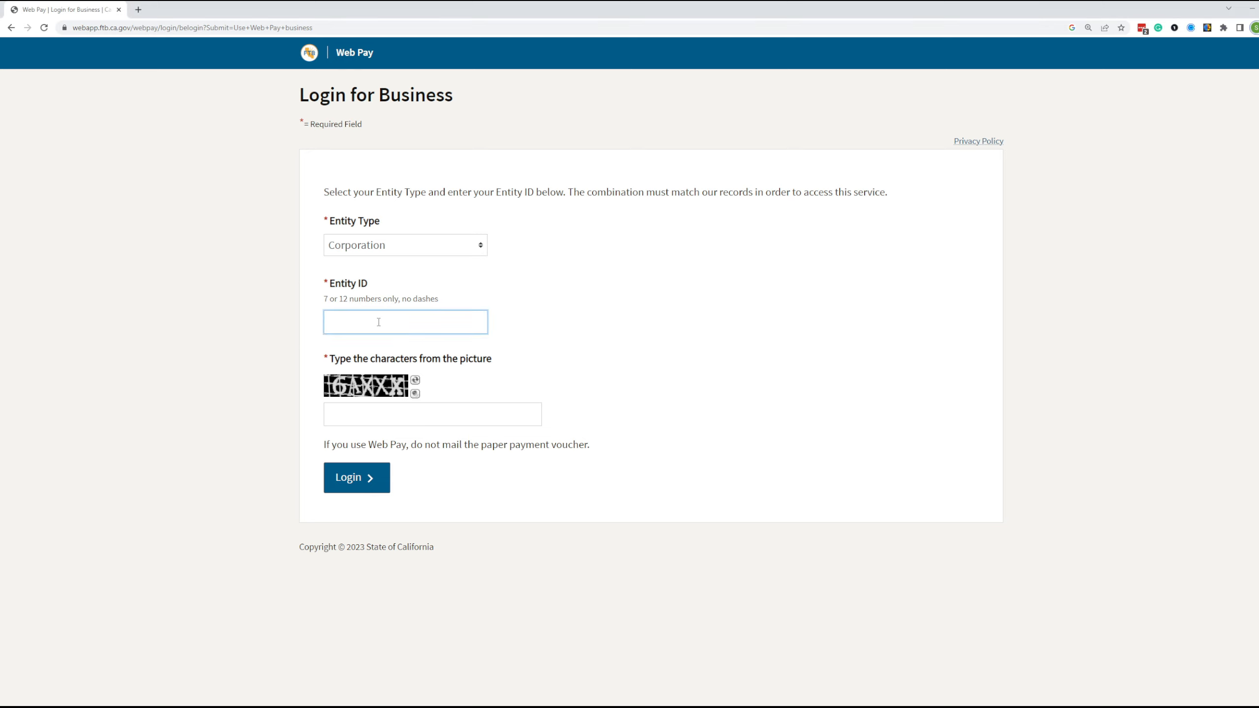
left_click(365, 407)
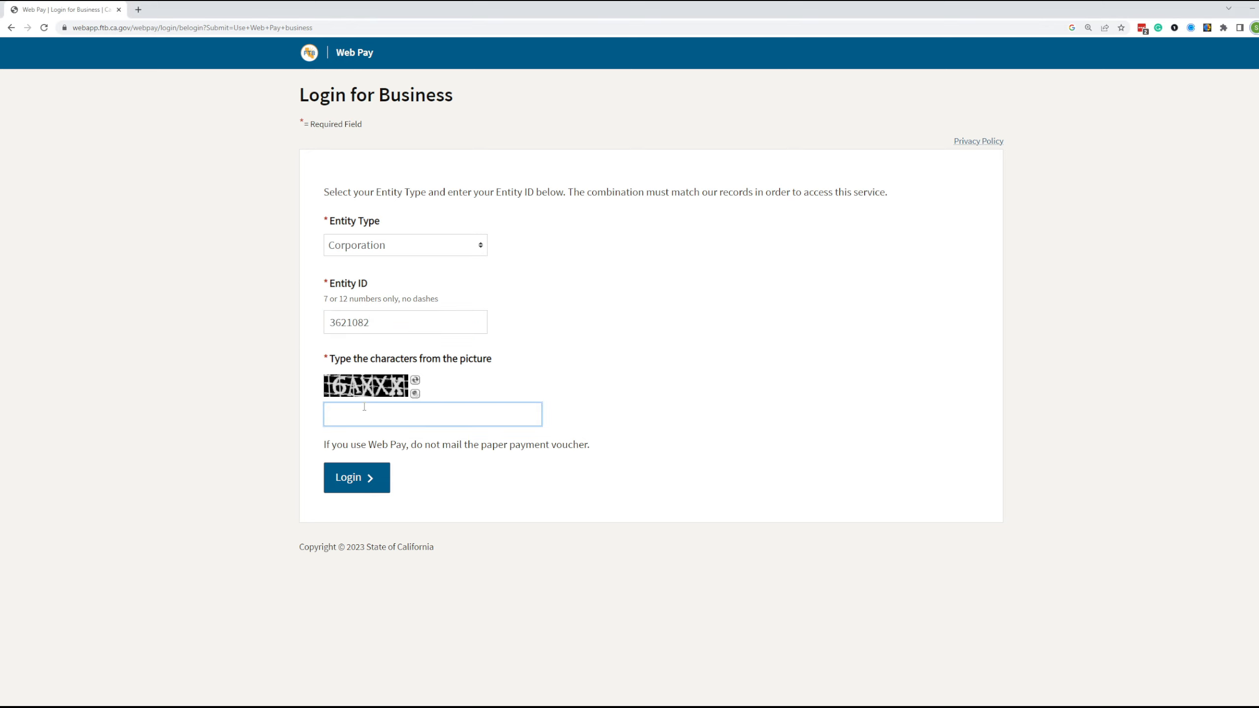
type("6AXXX")
left_click(363, 487)
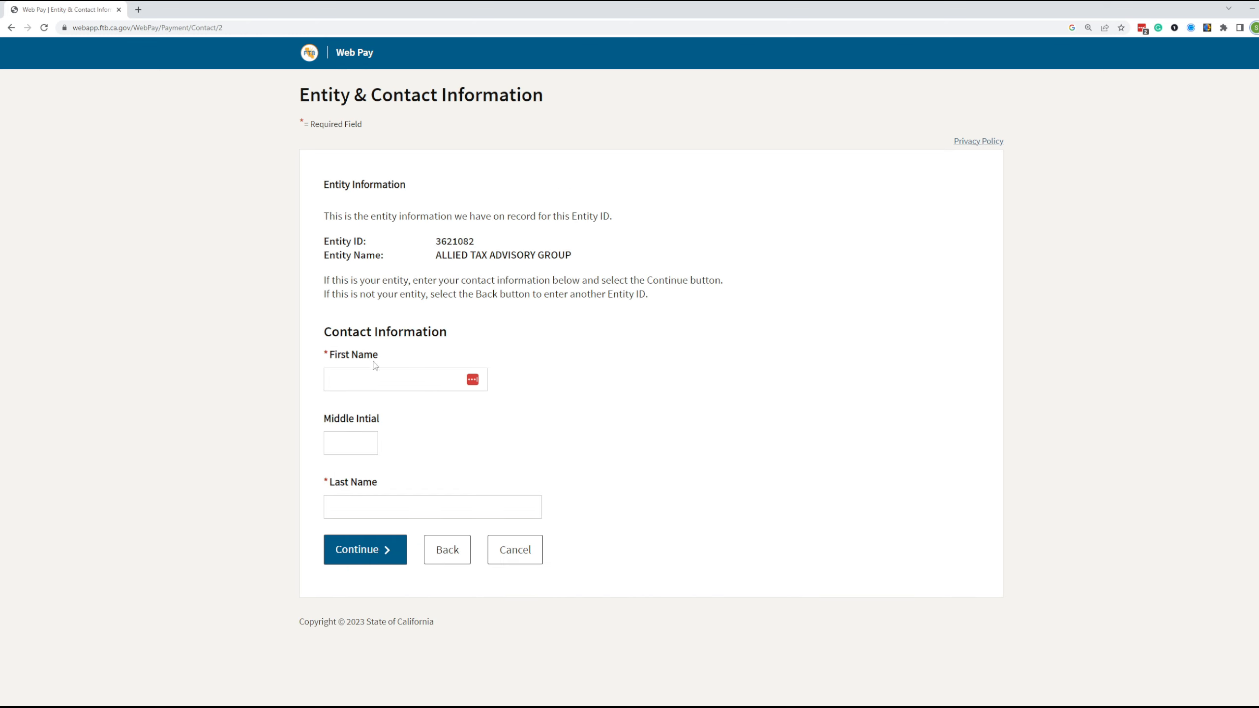
- Autofill the contact's first and last name and continue, which ends in a connection error
left_click(373, 376)
left_click(405, 412)
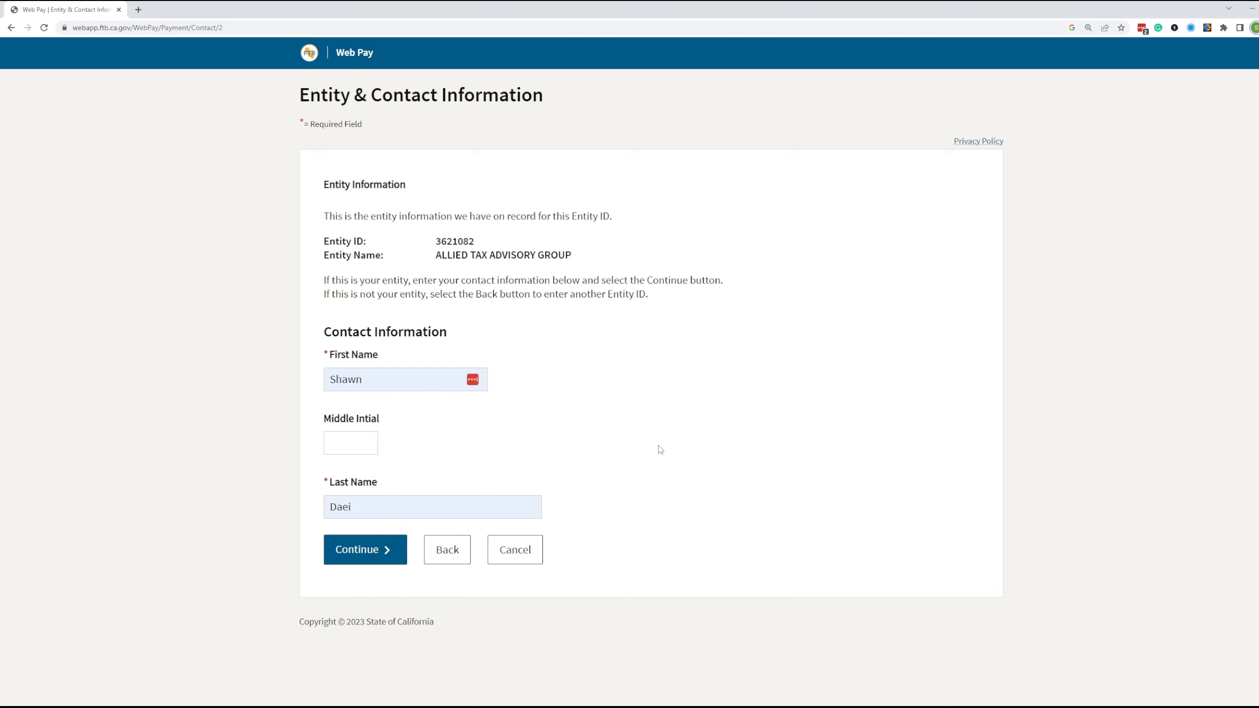
left_click(374, 560)
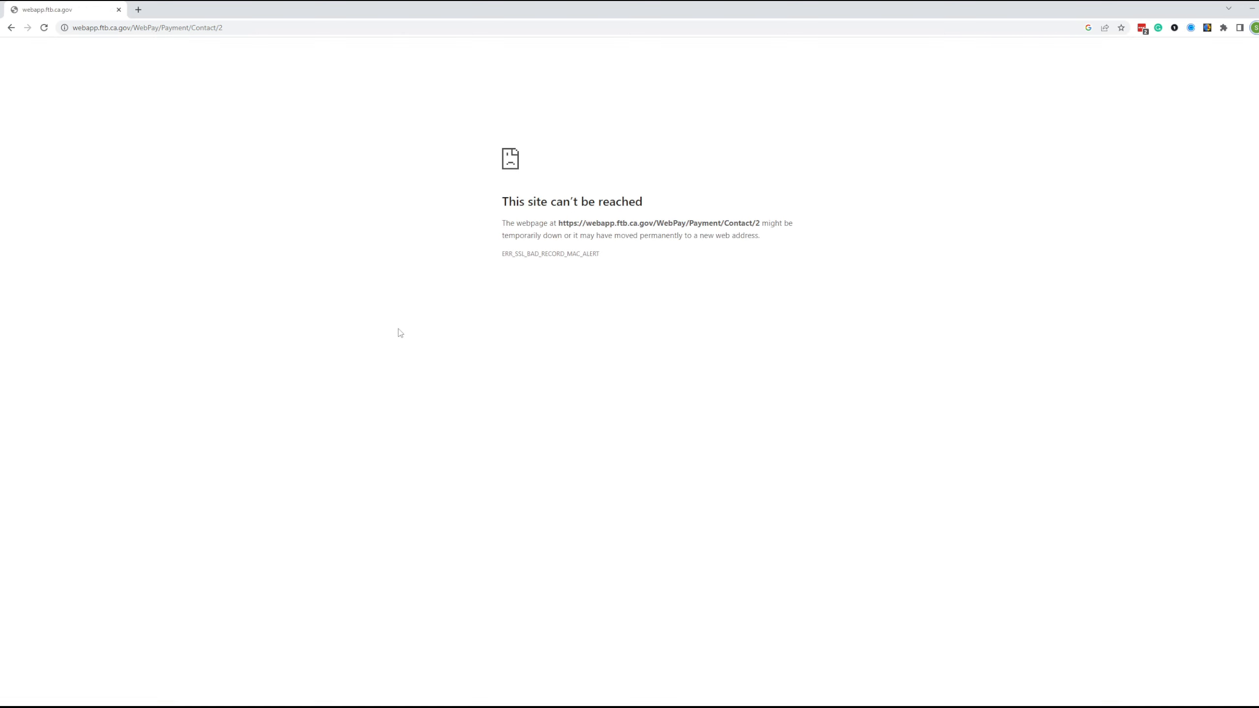
- Reload the failed page with form resubmission and choose Form 100, 100S, 100W, or 100X
left_click(43, 27)
left_click(695, 105)
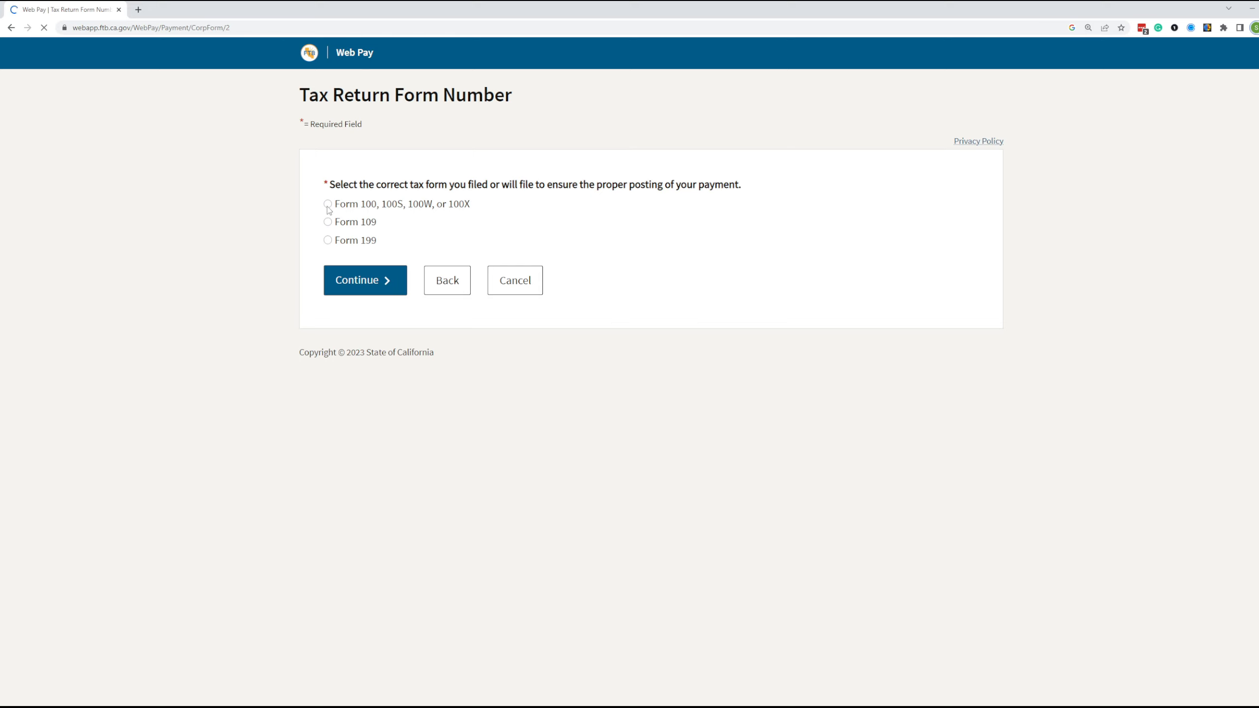
left_click(328, 206)
left_click(376, 280)
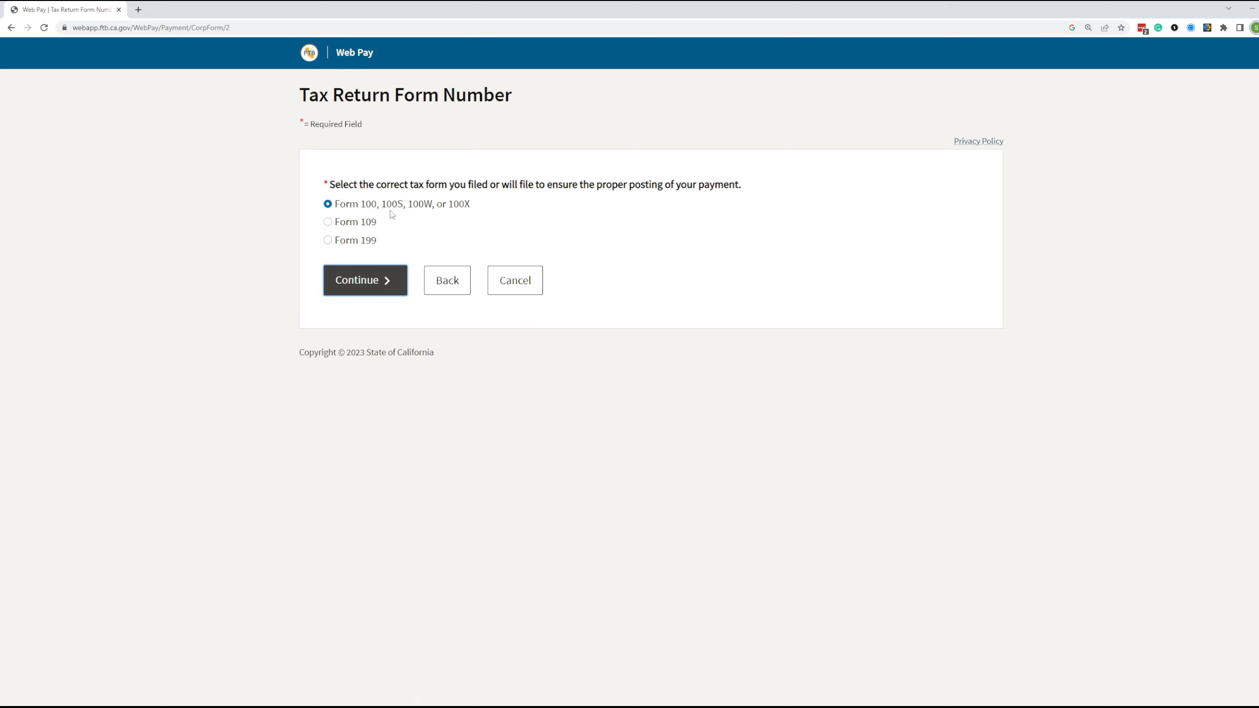
left_click(344, 281)
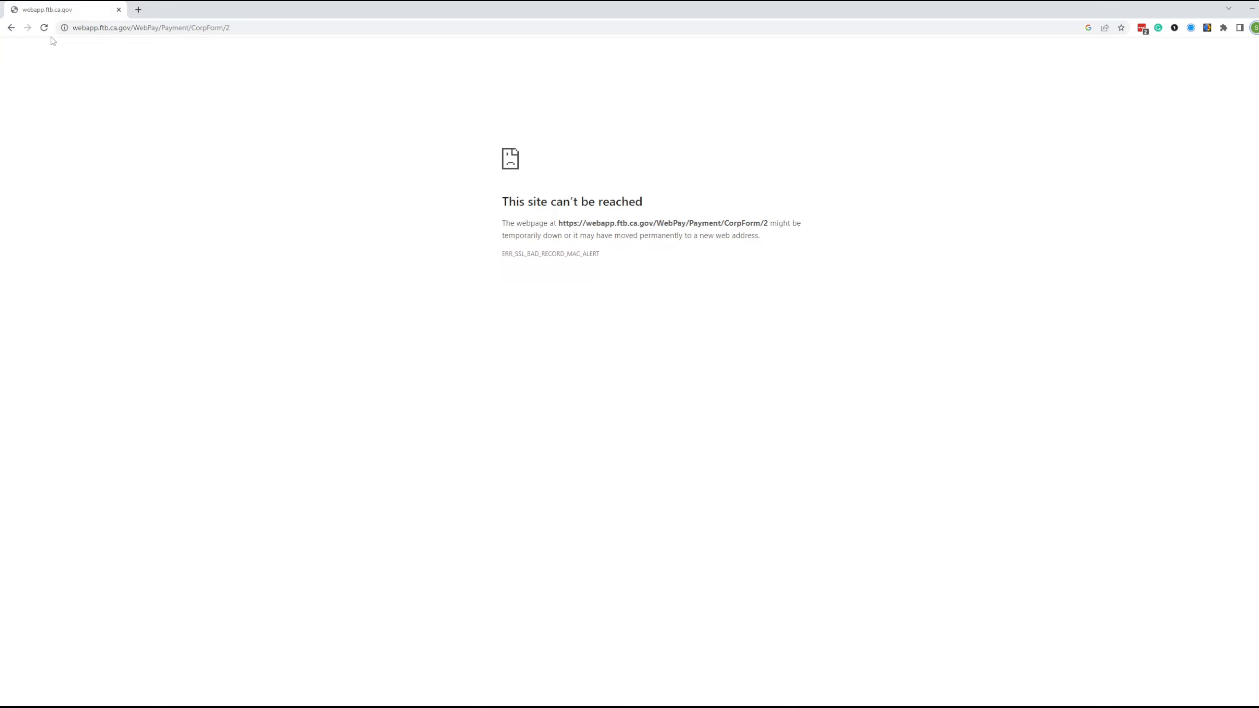
- Reload again, choose the Pass-Through Entity Elective Tax (Form 3893) payment, and resubmit to load Payment Information
left_click(44, 27)
left_click(683, 112)
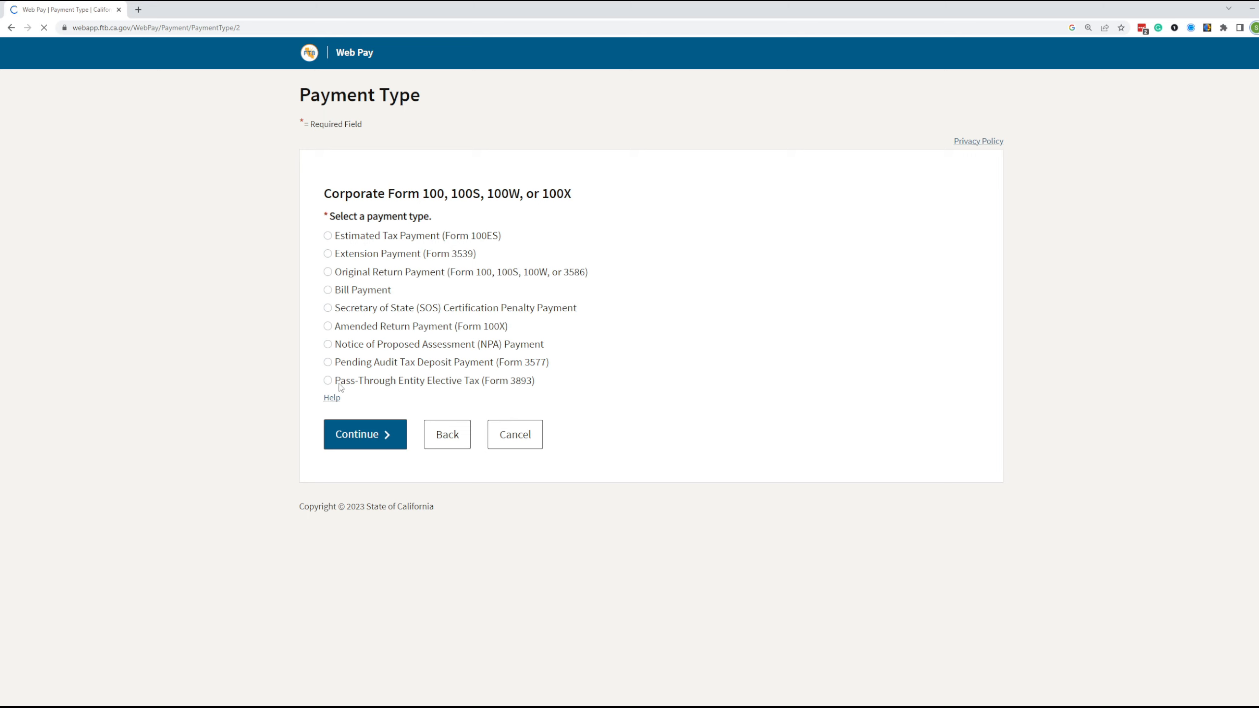
left_click(516, 383)
left_click(387, 434)
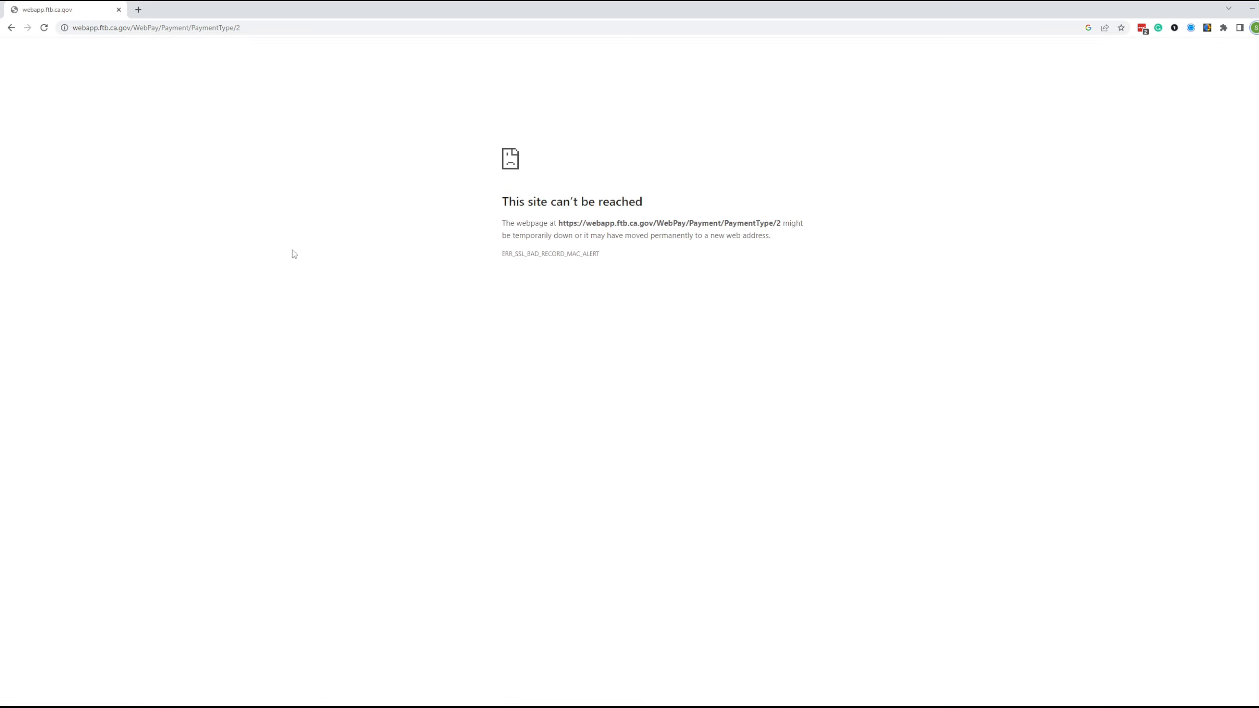
left_click(44, 27)
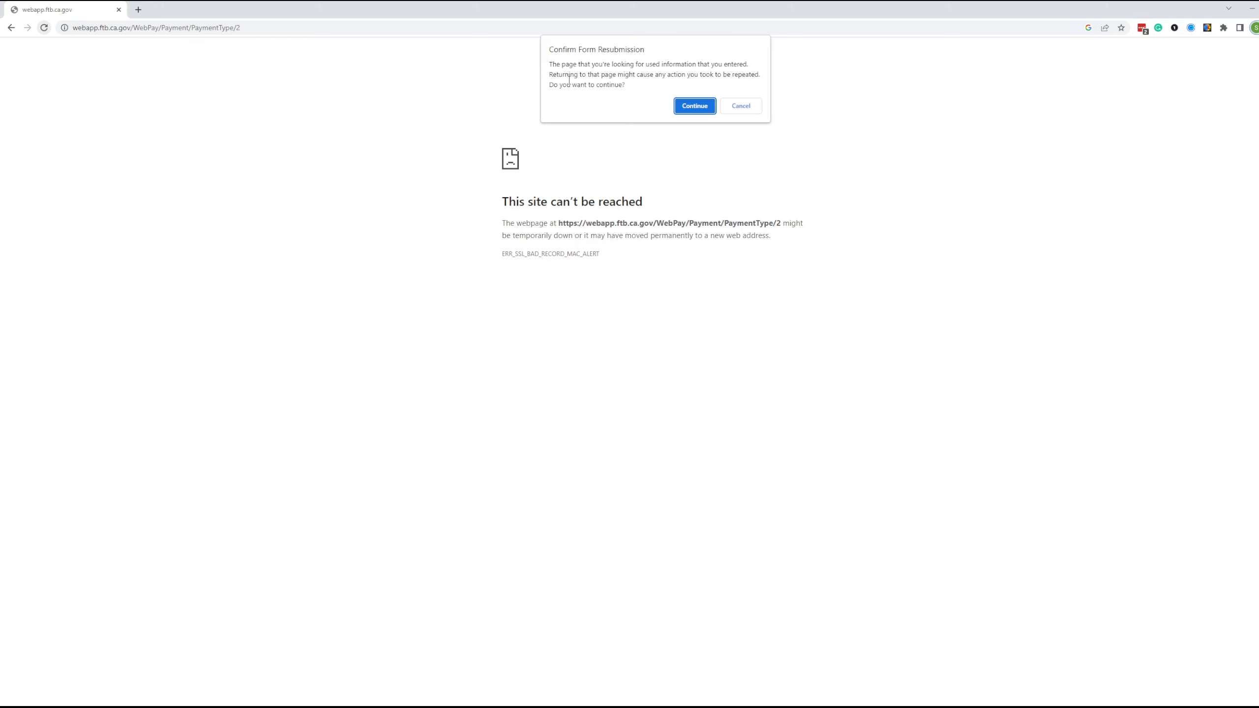
left_click(684, 110)
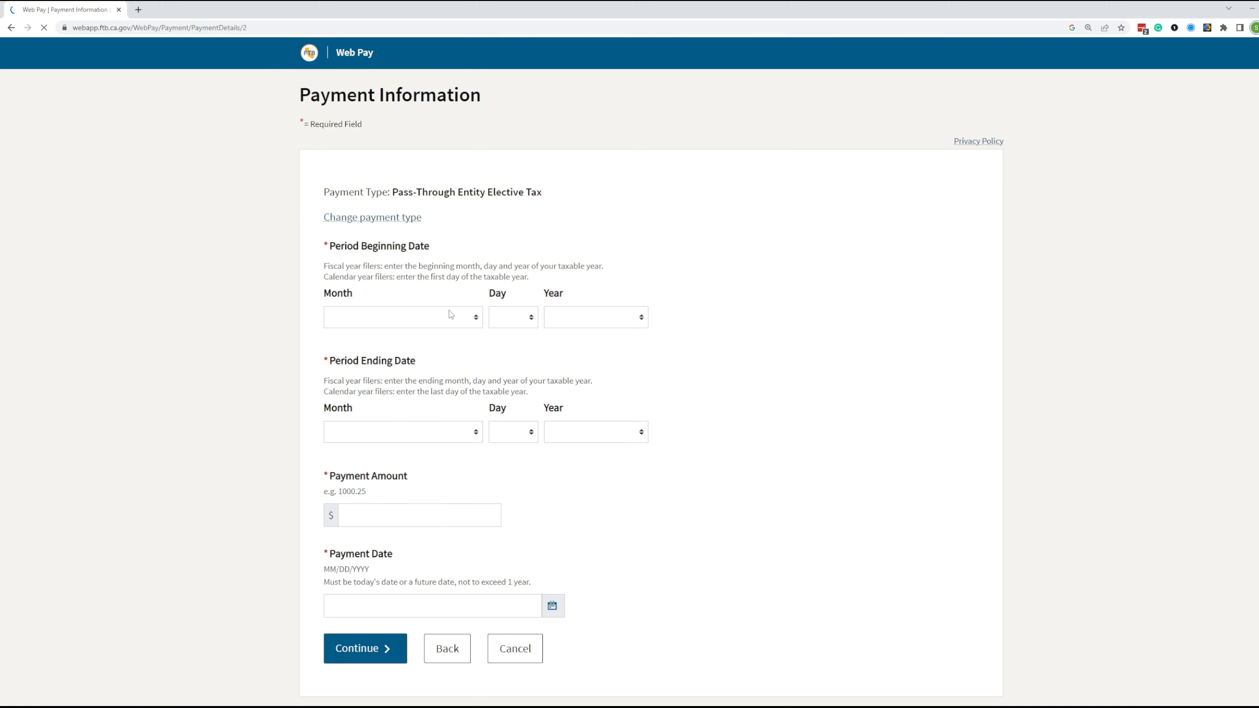
- Set the Period Beginning date to January 1, 2023
left_click(450, 314)
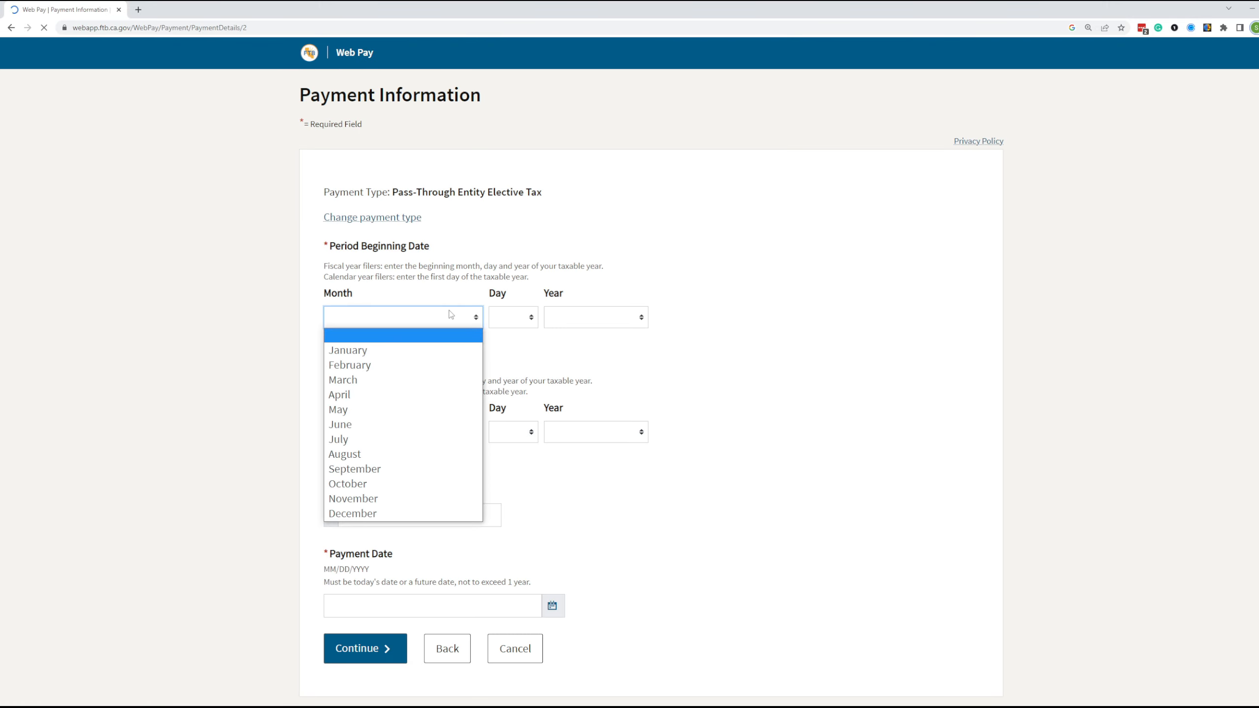
left_click(415, 341)
left_click(418, 319)
left_click(393, 349)
left_click(524, 318)
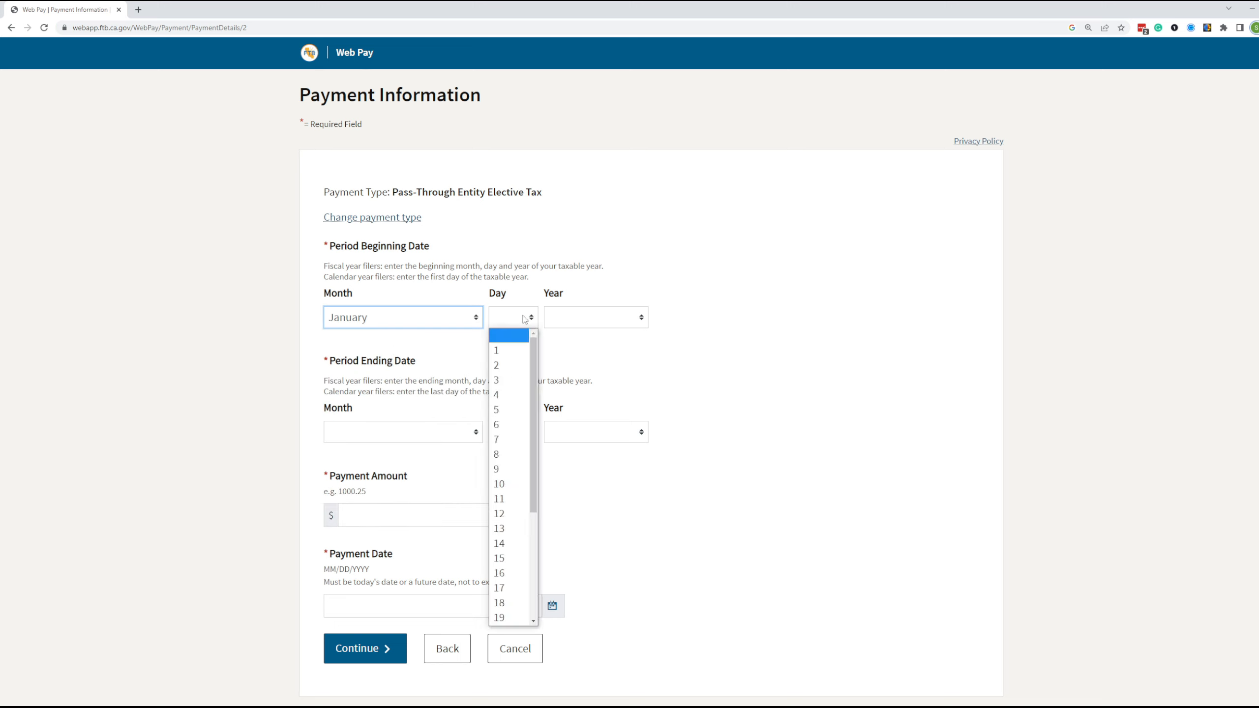
left_click(511, 350)
left_click(577, 318)
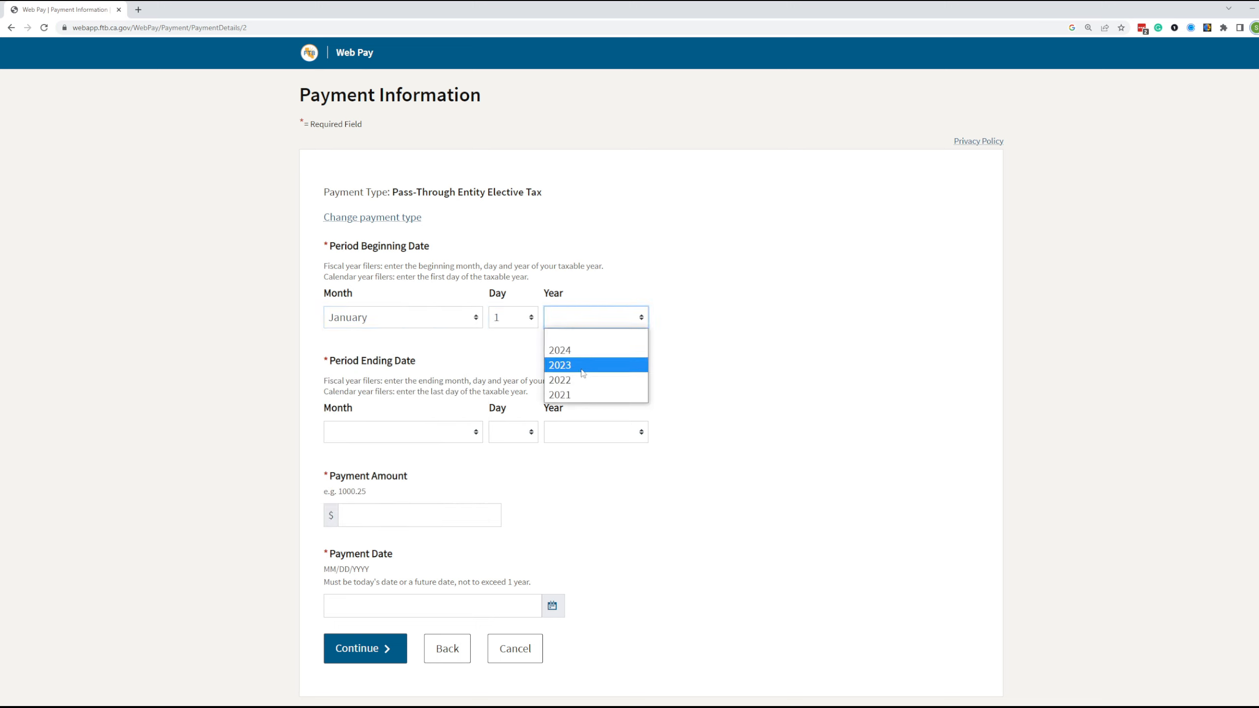
left_click(581, 366)
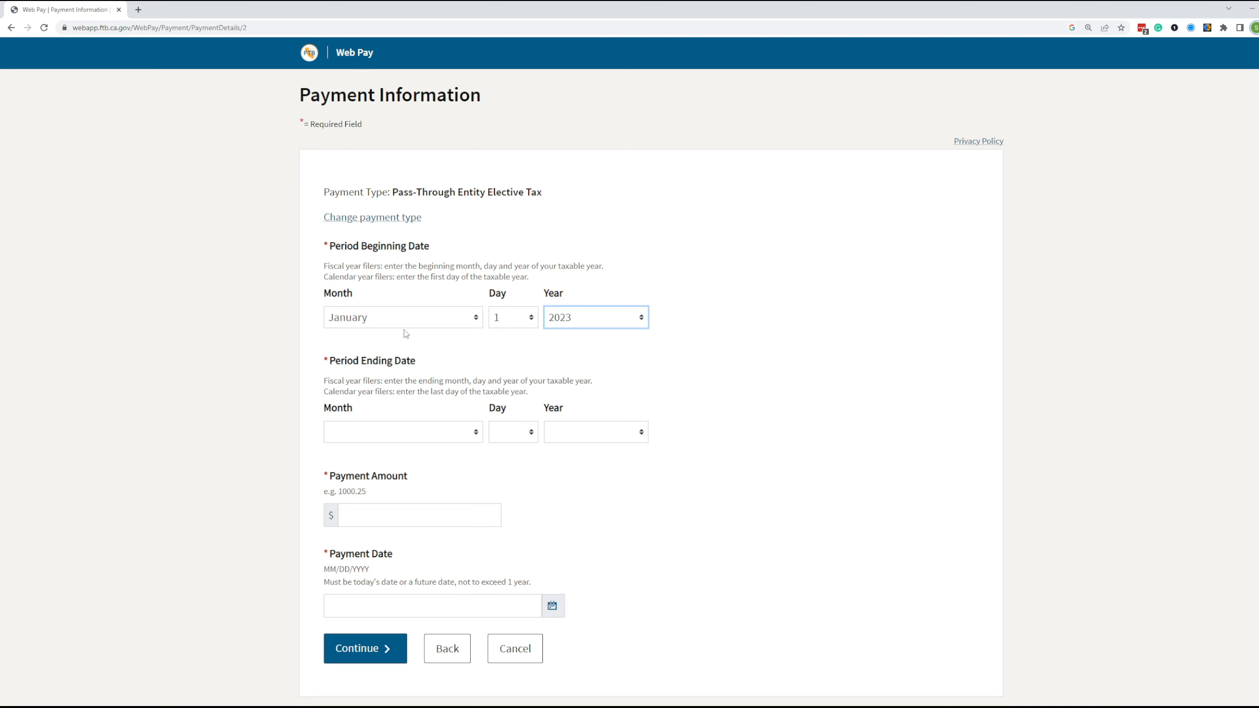
- Set the Period Ending date to December 31, 2023
left_click(396, 433)
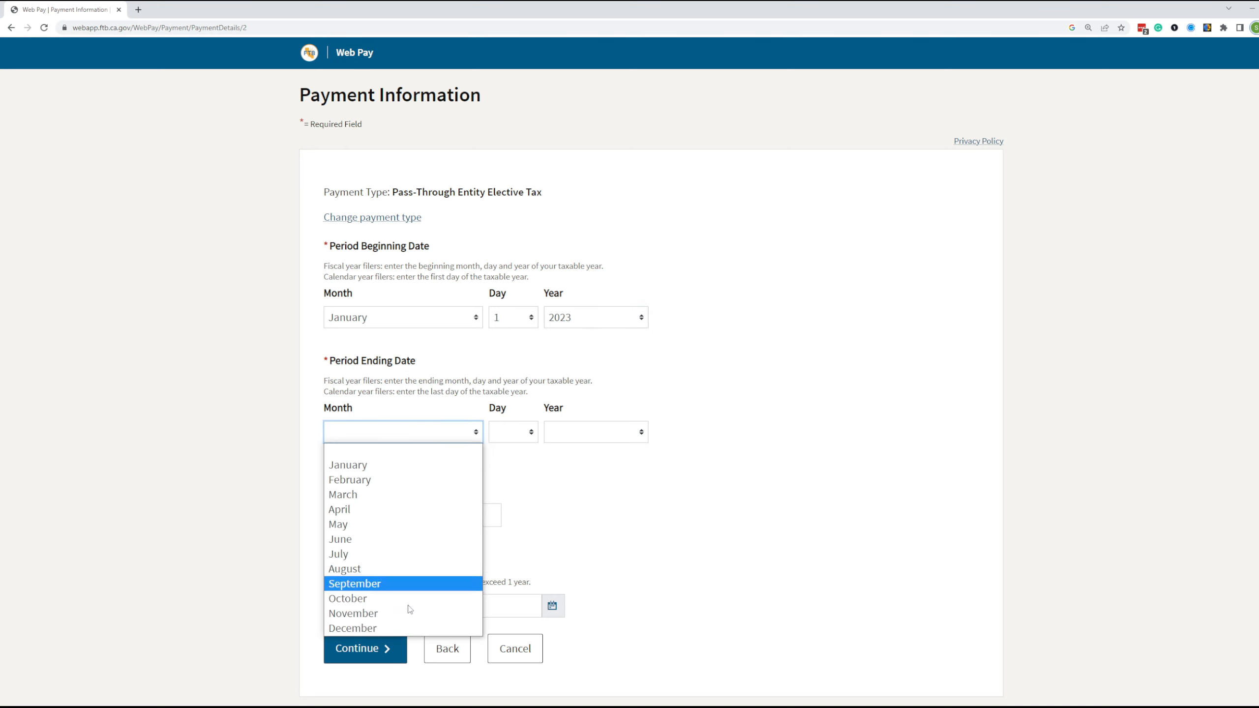
left_click(388, 629)
left_click(513, 433)
scroll(513, 434, "down", 1)
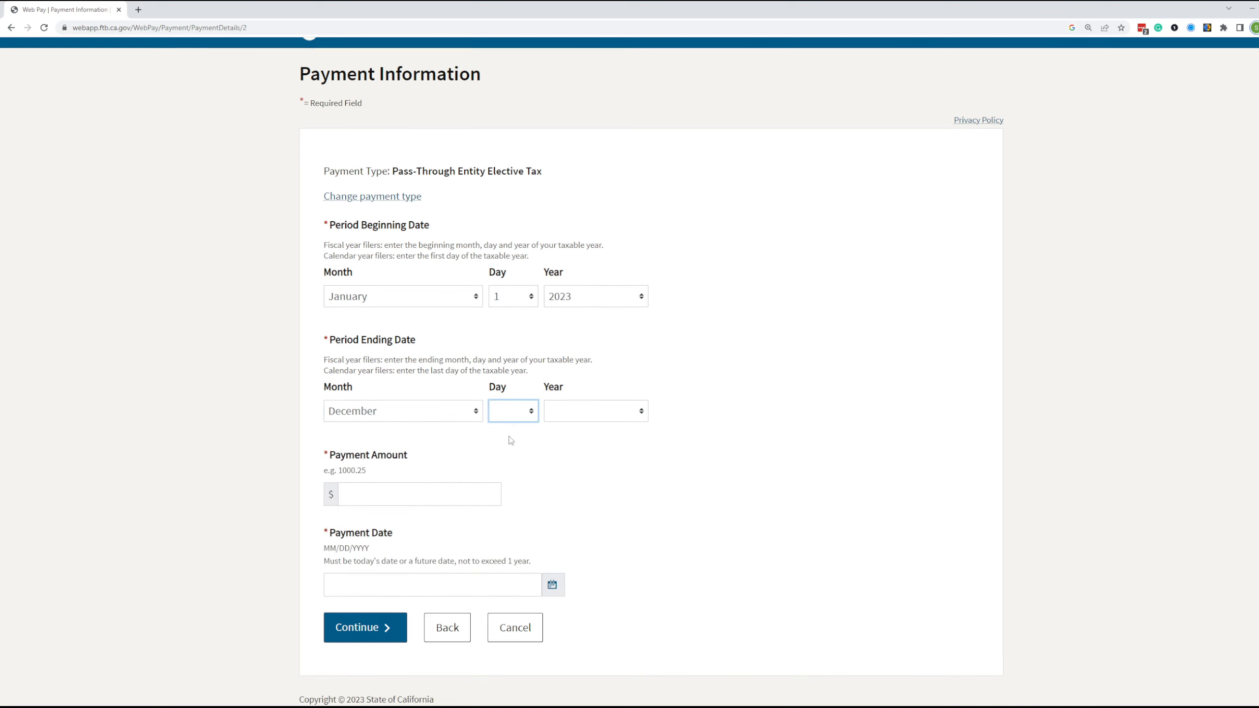
left_click(511, 417)
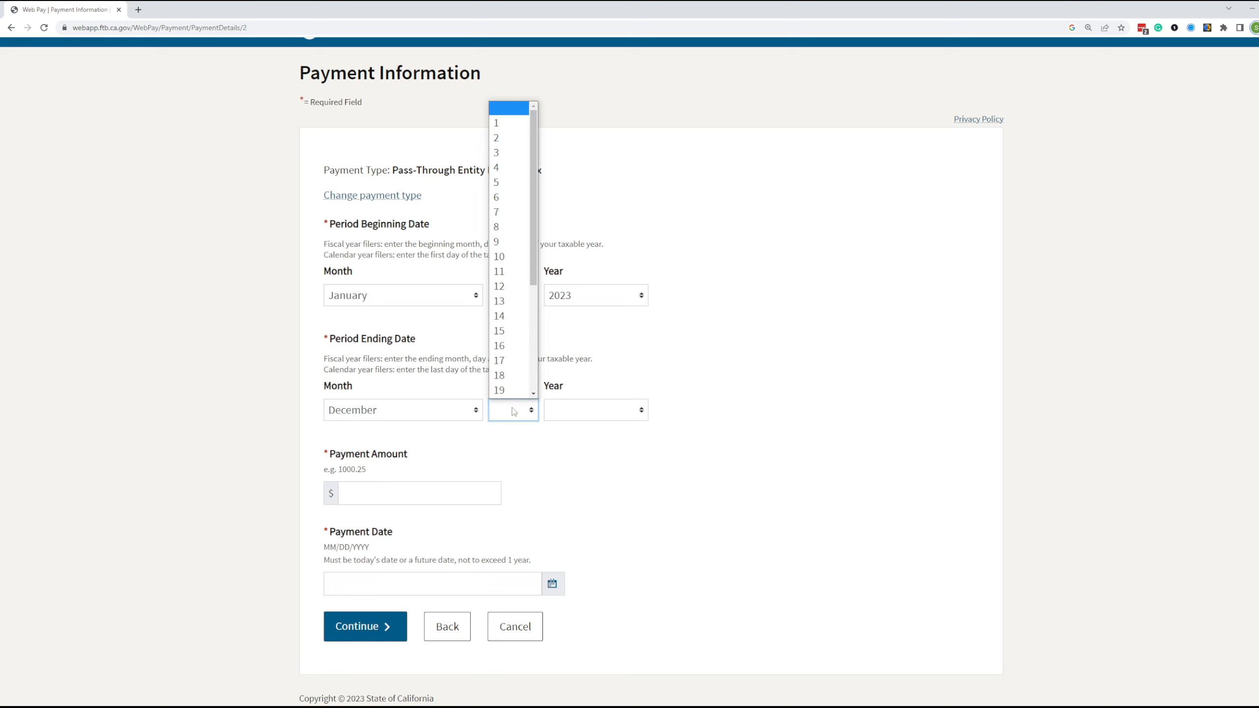
scroll(524, 376, "down", 3)
left_click(513, 391)
left_click(568, 414)
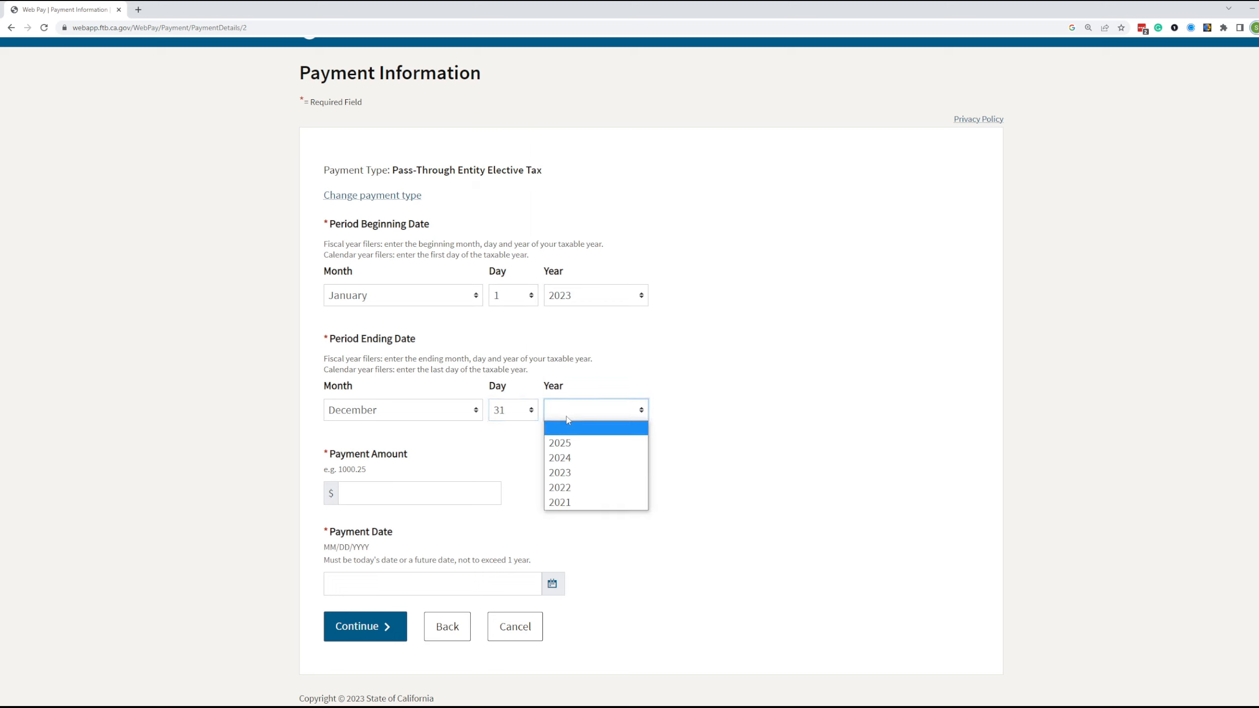
left_click(580, 475)
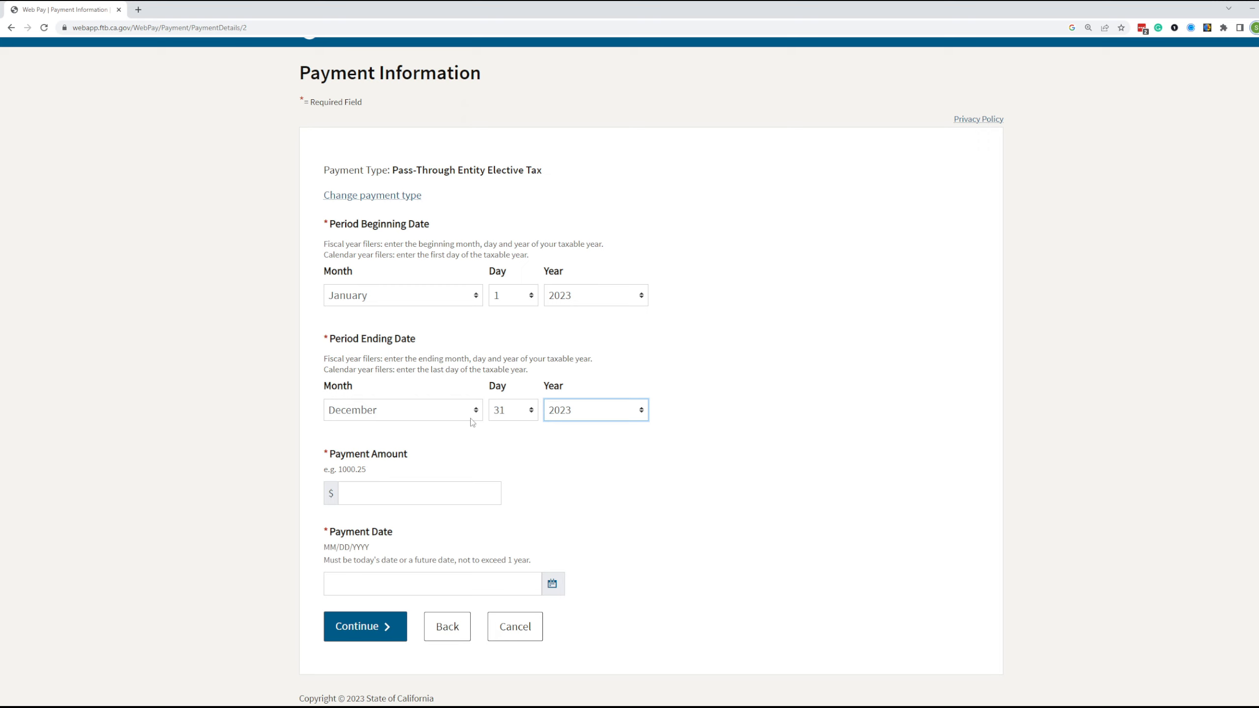
left_click(390, 490)
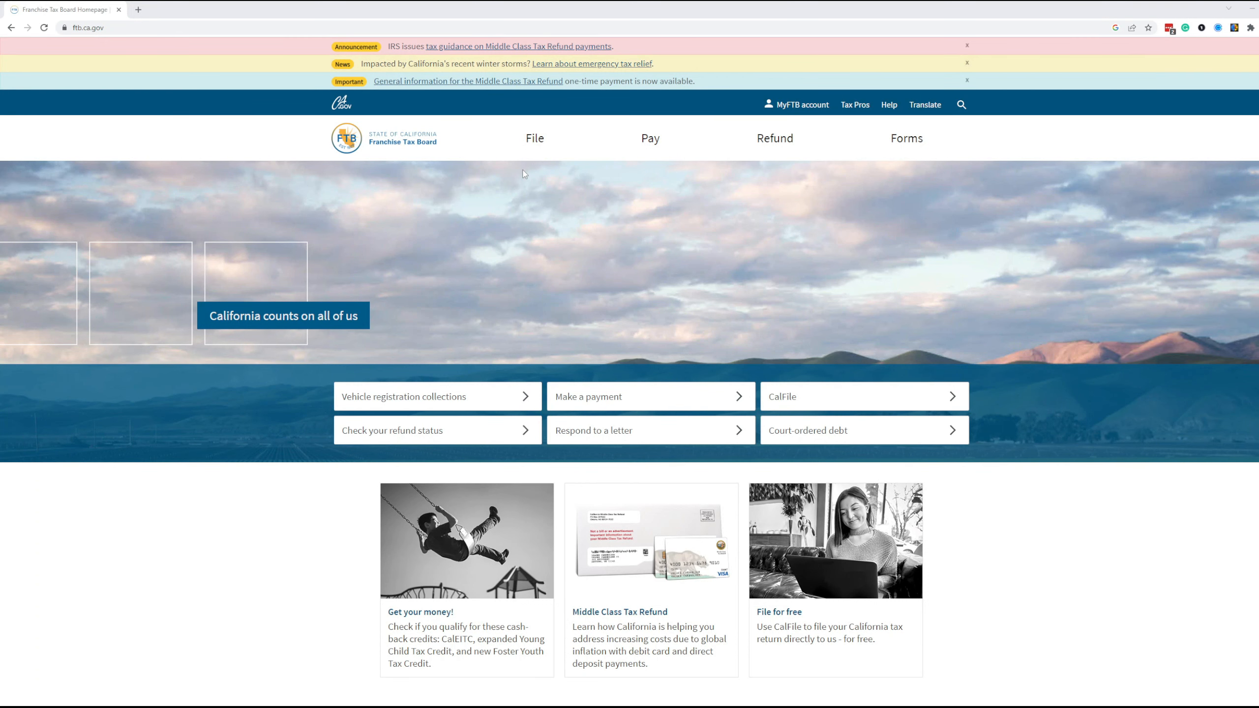
- Open the MyFTB account page from the FTB site header
left_click(803, 106)
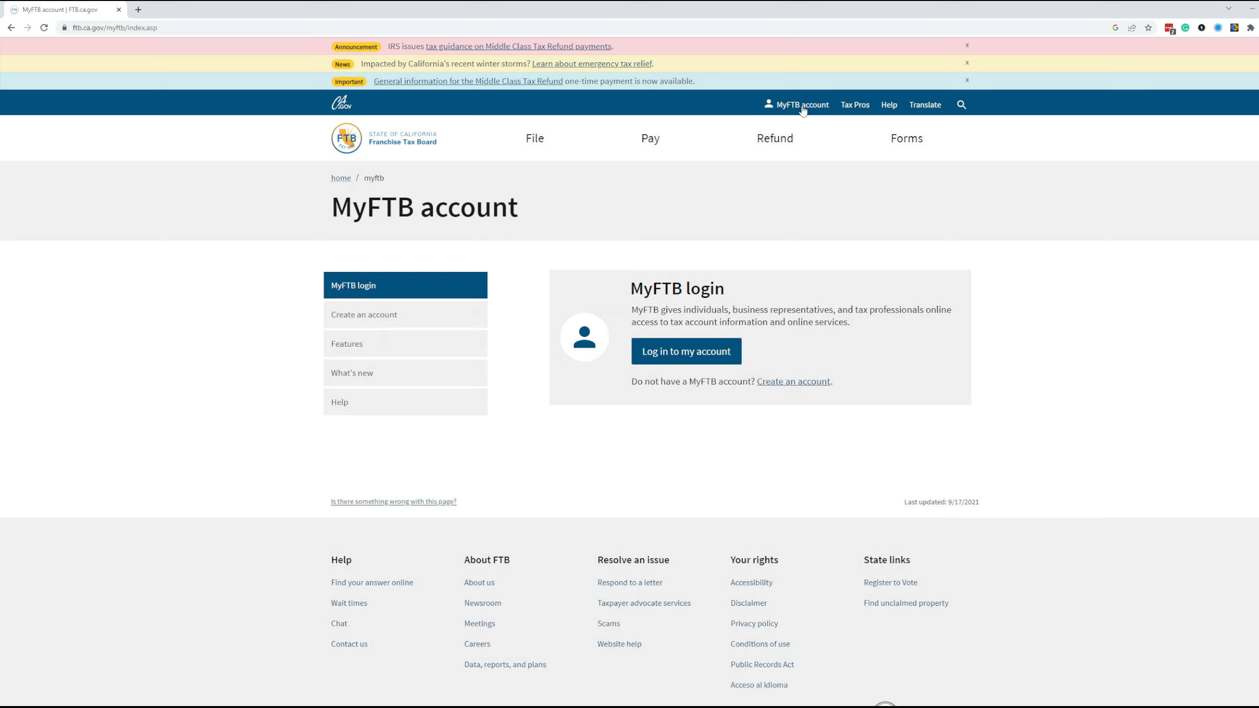